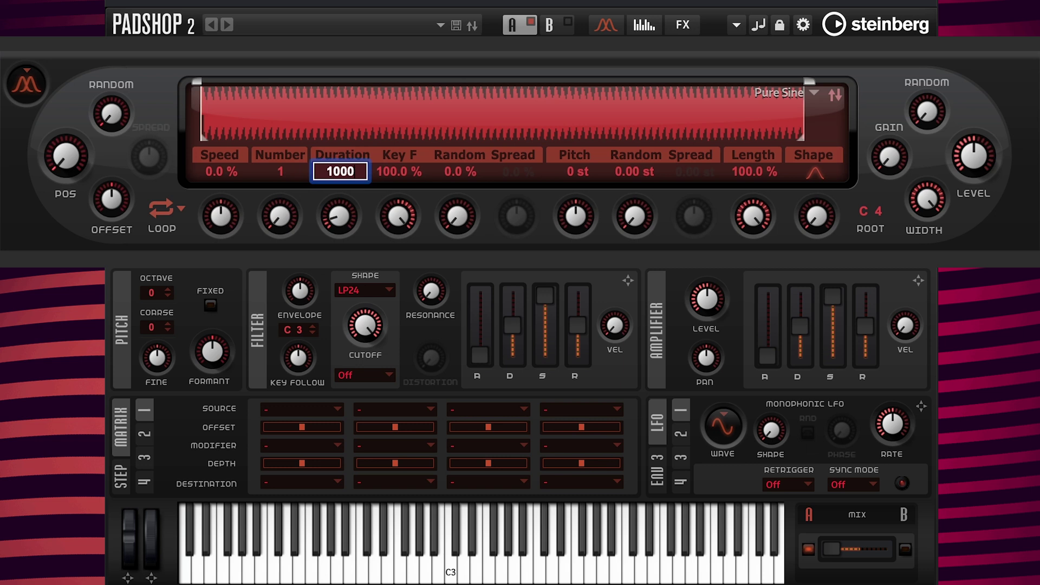
- Set the grain duration to 2.00 and the number of grains to 2
key("Return")
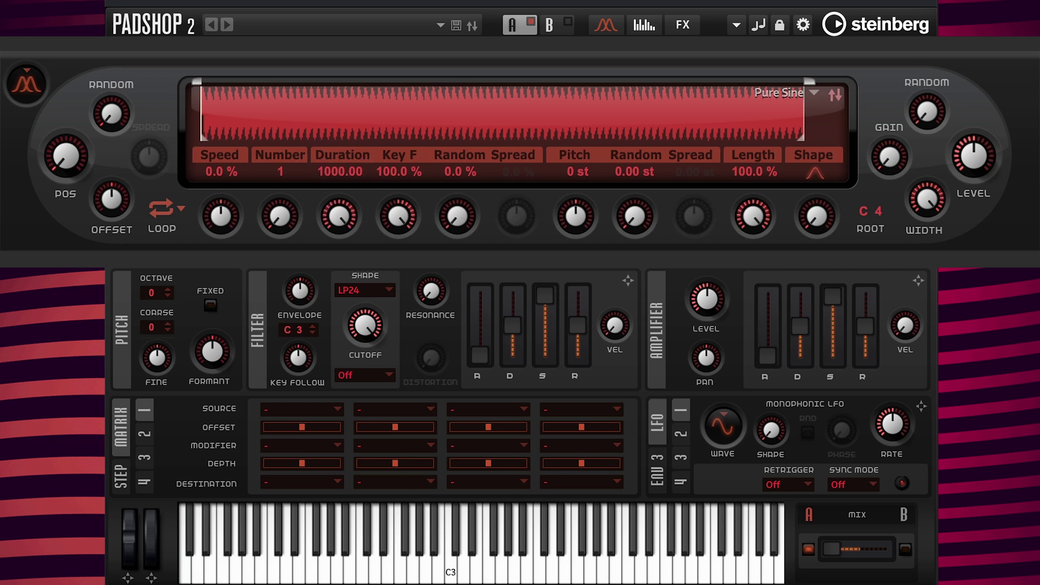
double_click(337, 172)
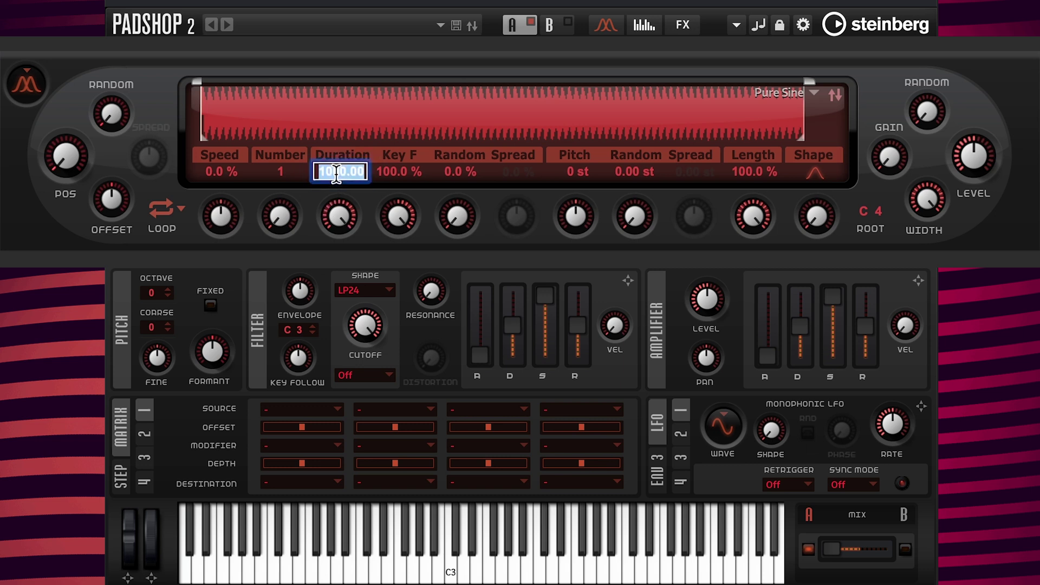
type("2")
key("Return")
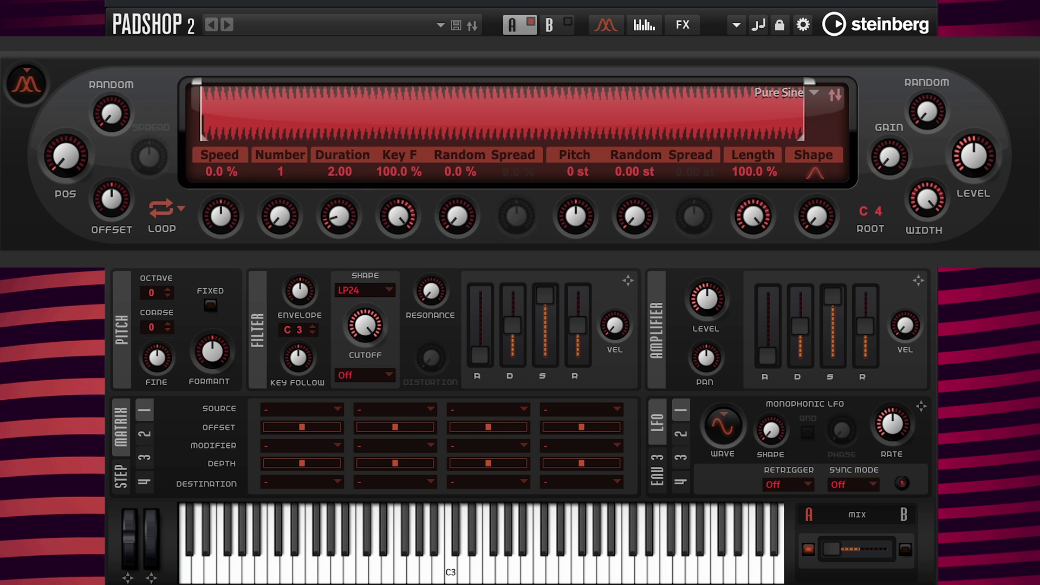
double_click(280, 171)
type("2")
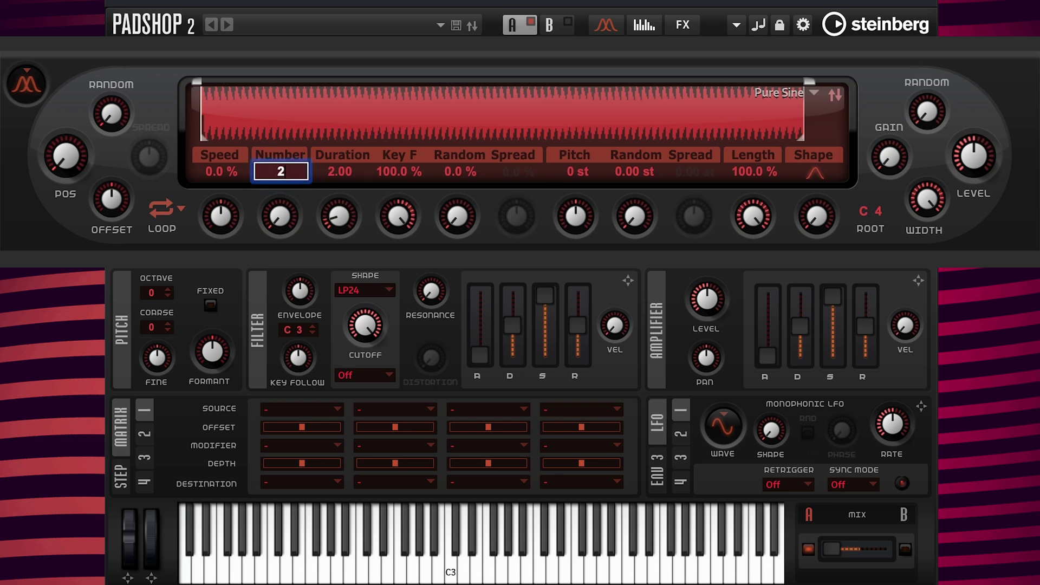
key("Return")
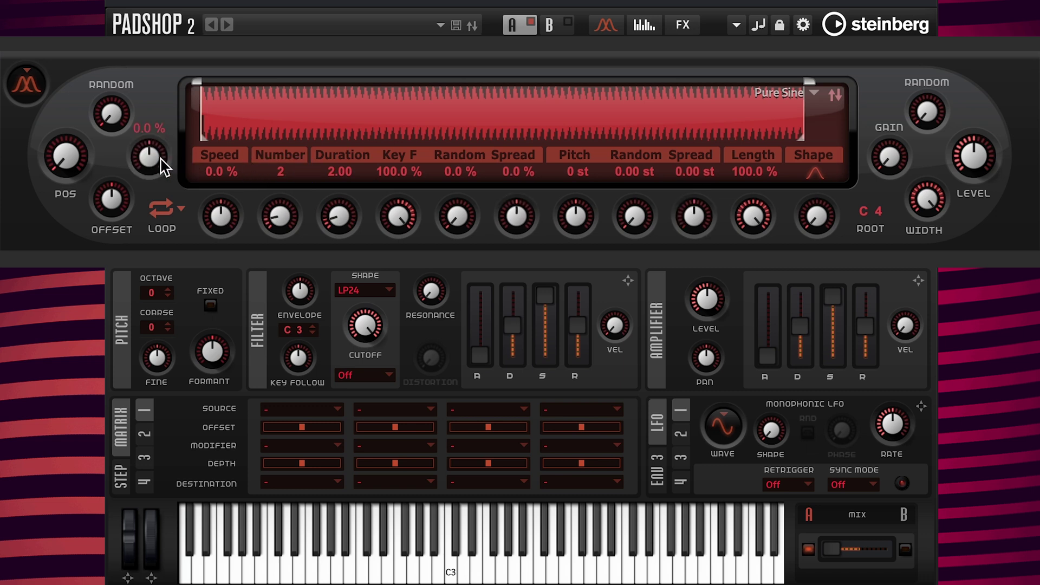
- Set the grain position spread to 25 % and the playback position to 50 %
double_click(149, 129)
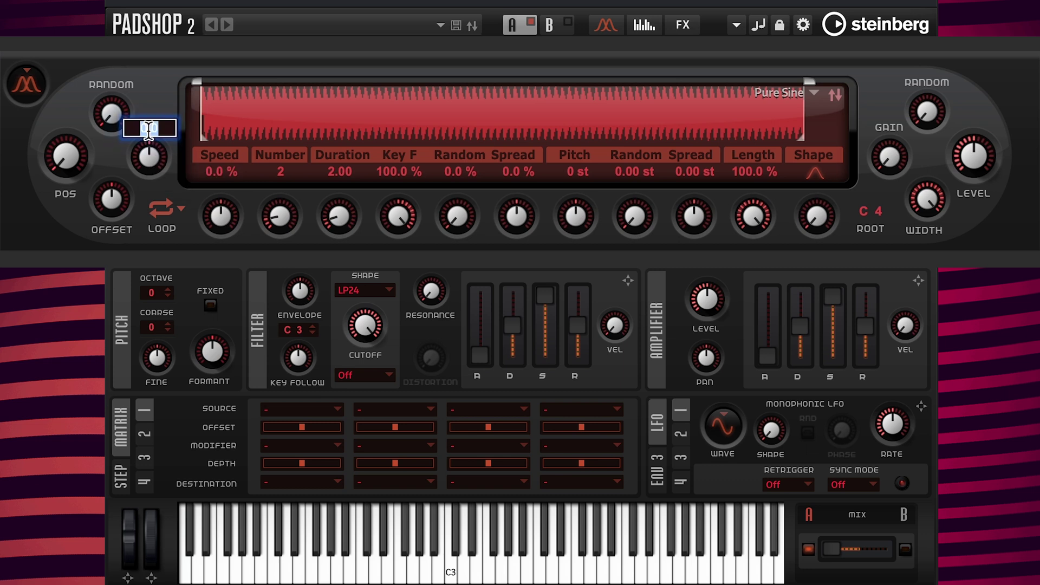
type("25")
key("Return")
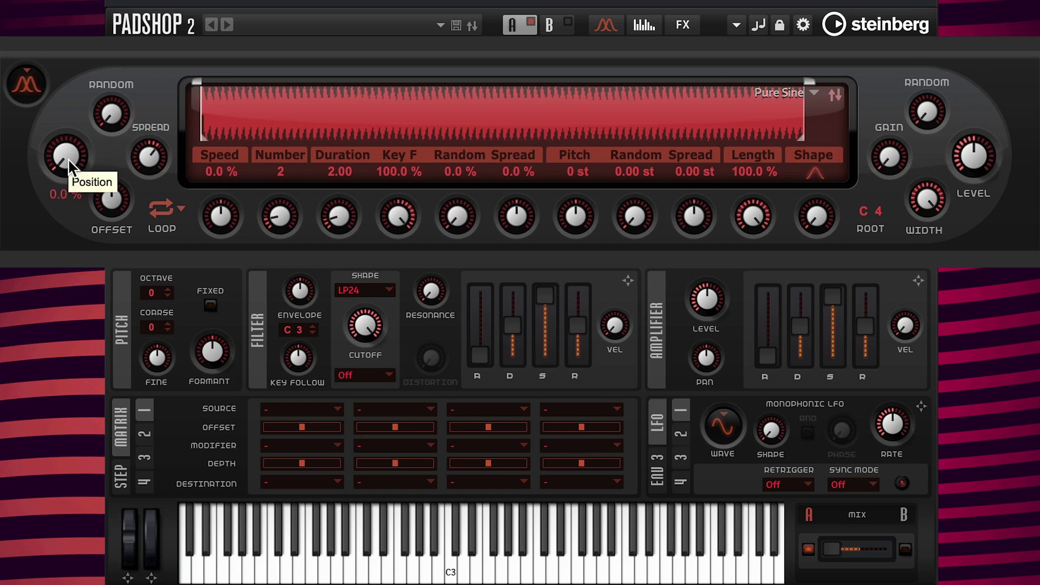
double_click(62, 194)
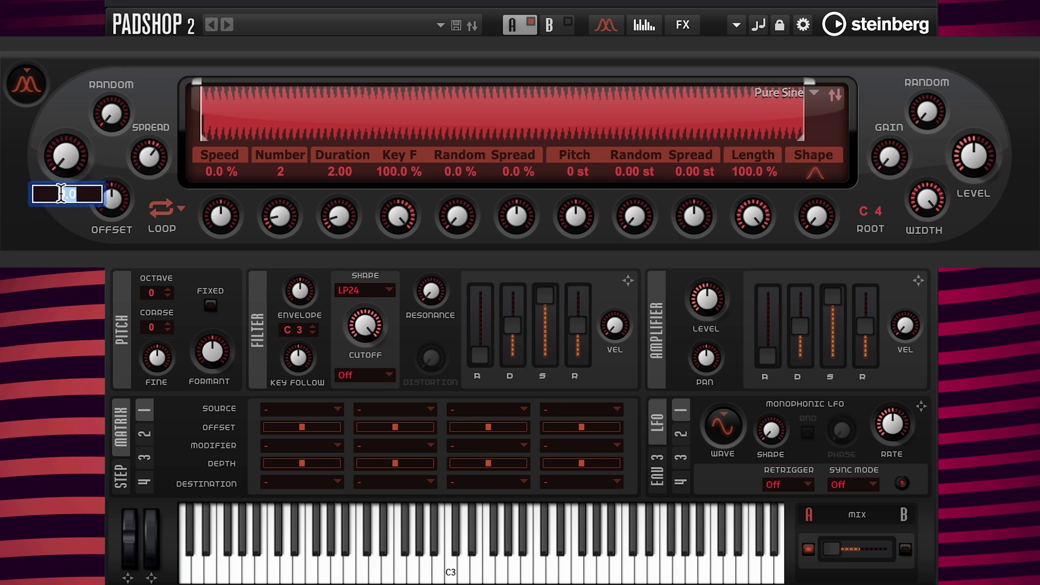
type("50")
key("Return")
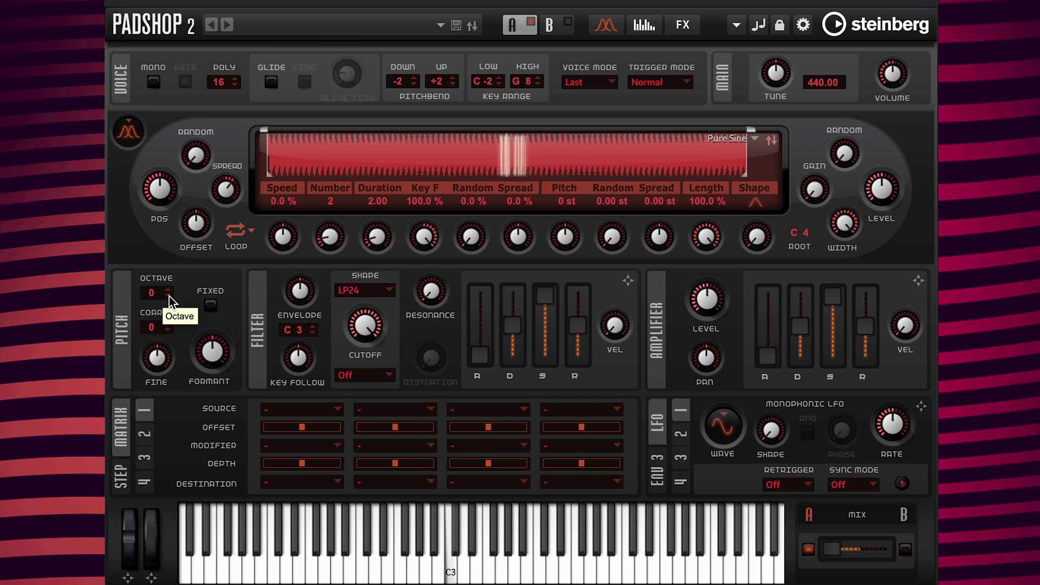
- Set the pitch octave to -1 and the filter cutoff to 700 Hz
left_click(169, 296)
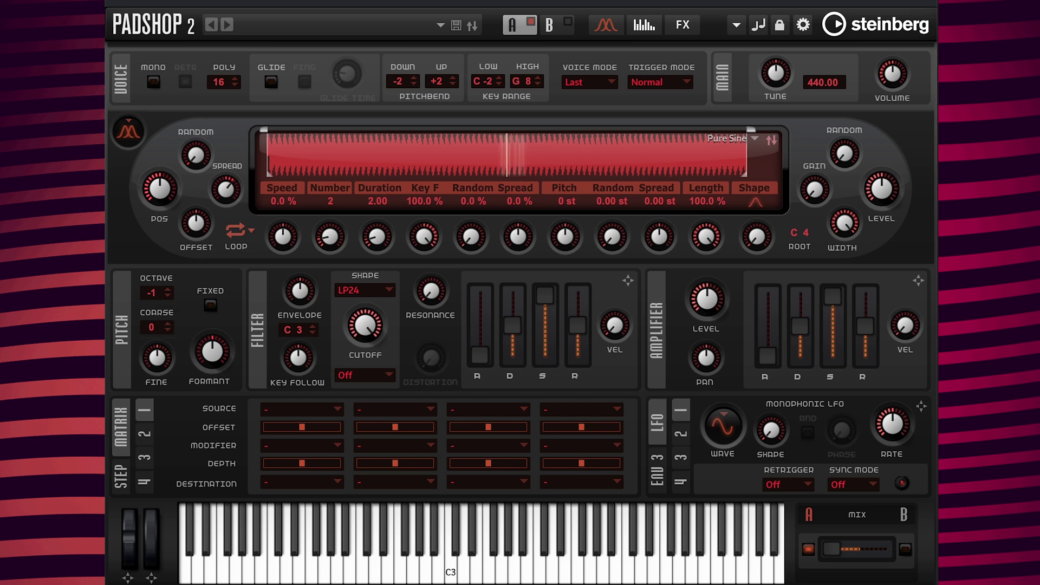
mouse_move(362, 325)
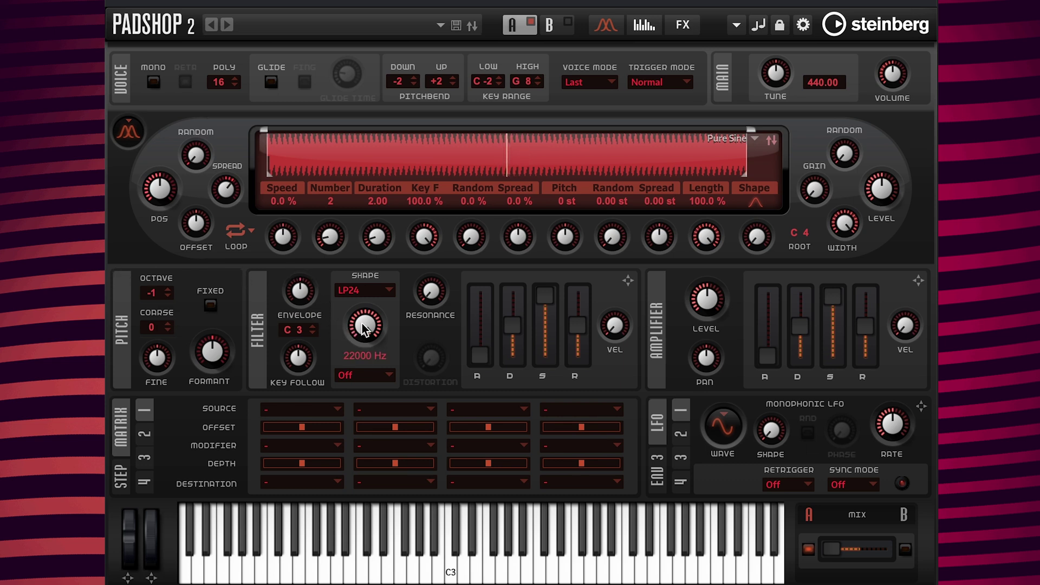
left_click(365, 356)
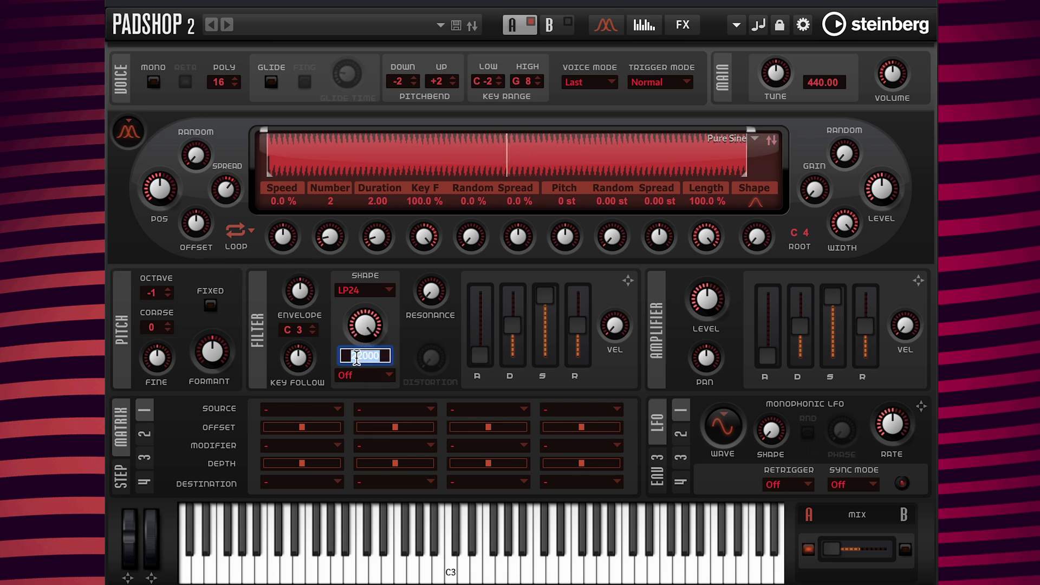
type("700")
key("Return")
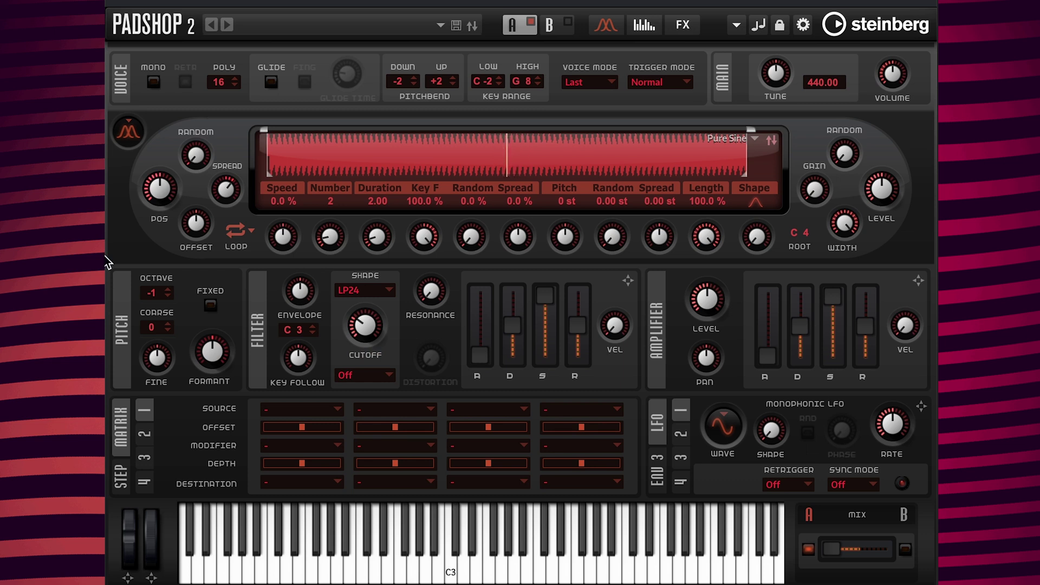
- Set the filter's envelope amount to 60 %
mouse_move(296, 284)
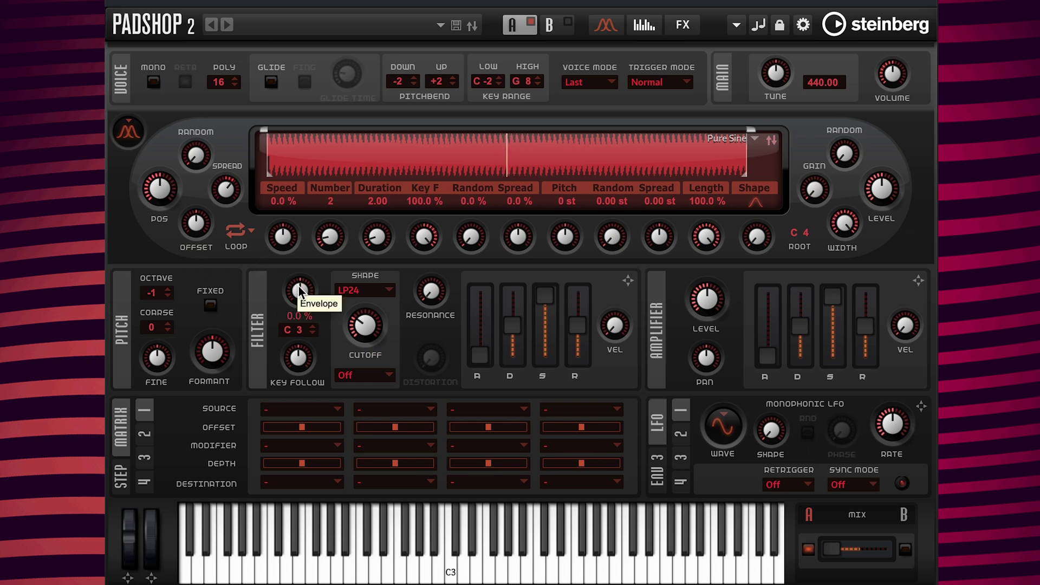
left_click_drag(300, 285, 304, 264)
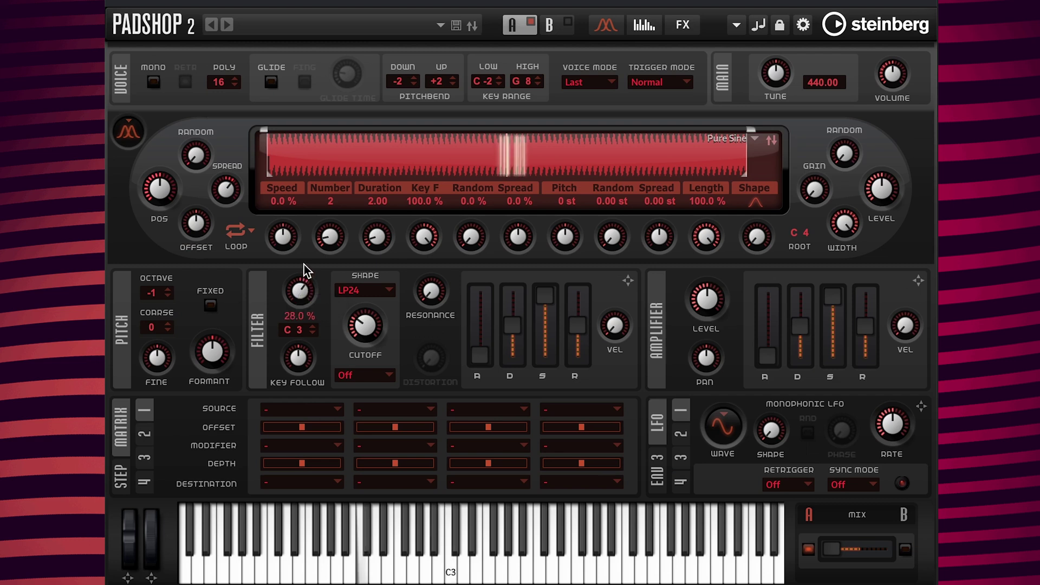
double_click(286, 315)
type("60")
key("Return")
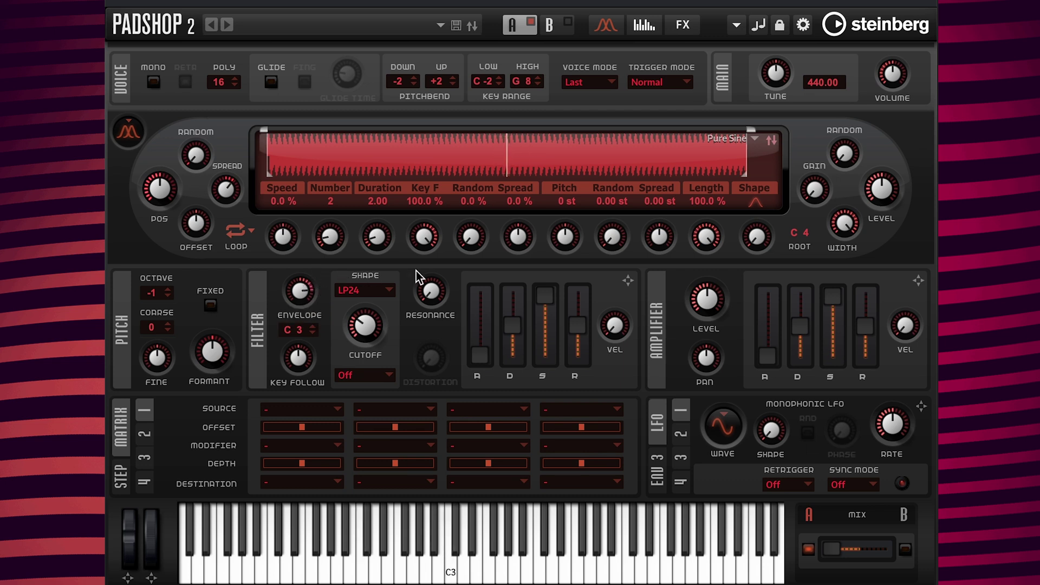
- Set the filter resonance to 15 %
mouse_move(441, 288)
left_click(431, 316)
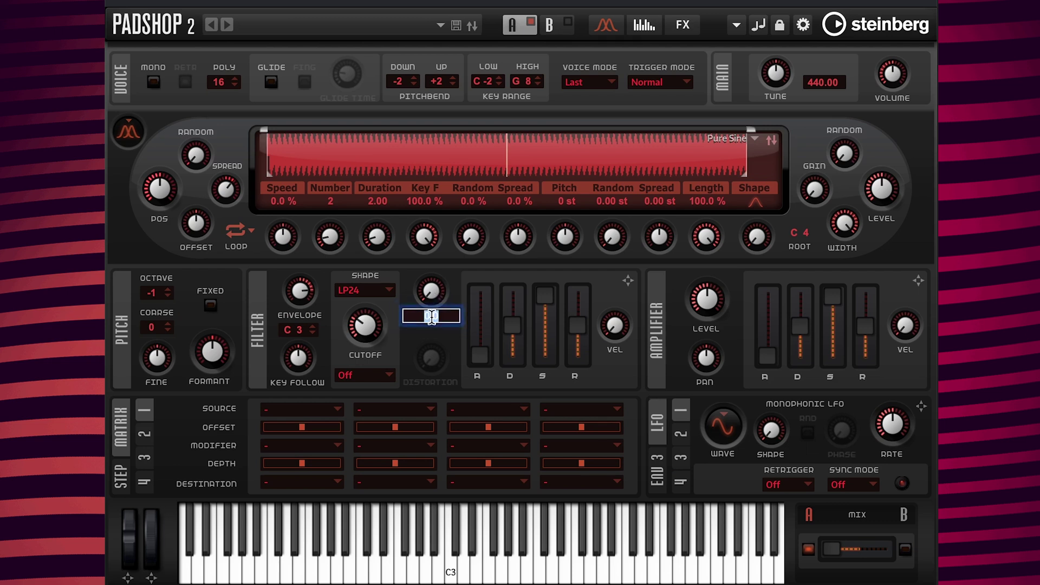
type("15")
key("Return")
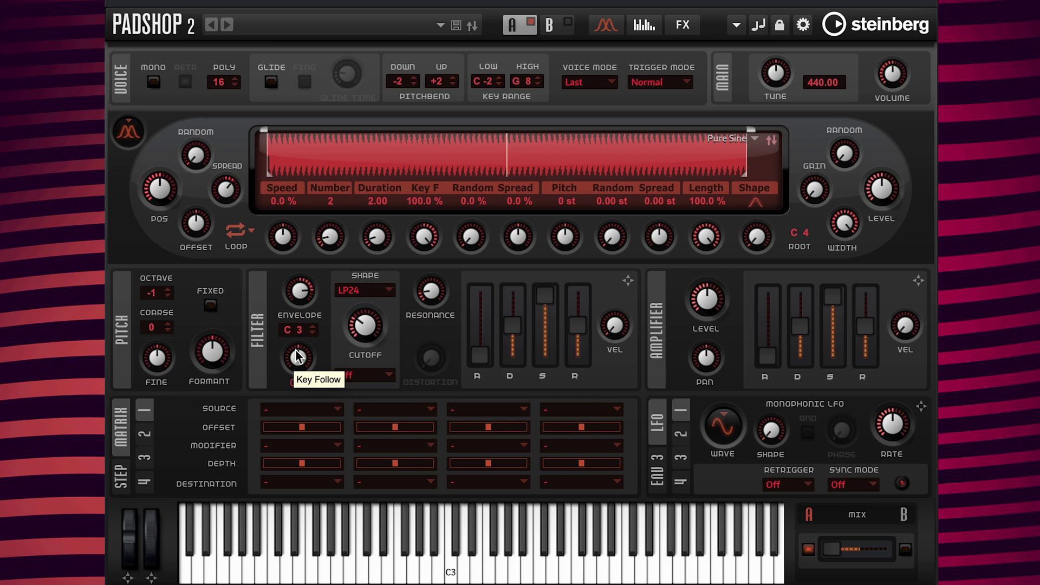
- Raise the filter's key follow slightly and lower the filter envelope's sustain level to its minimum
left_click_drag(298, 358, 330, 330)
left_click_drag(303, 366, 312, 343)
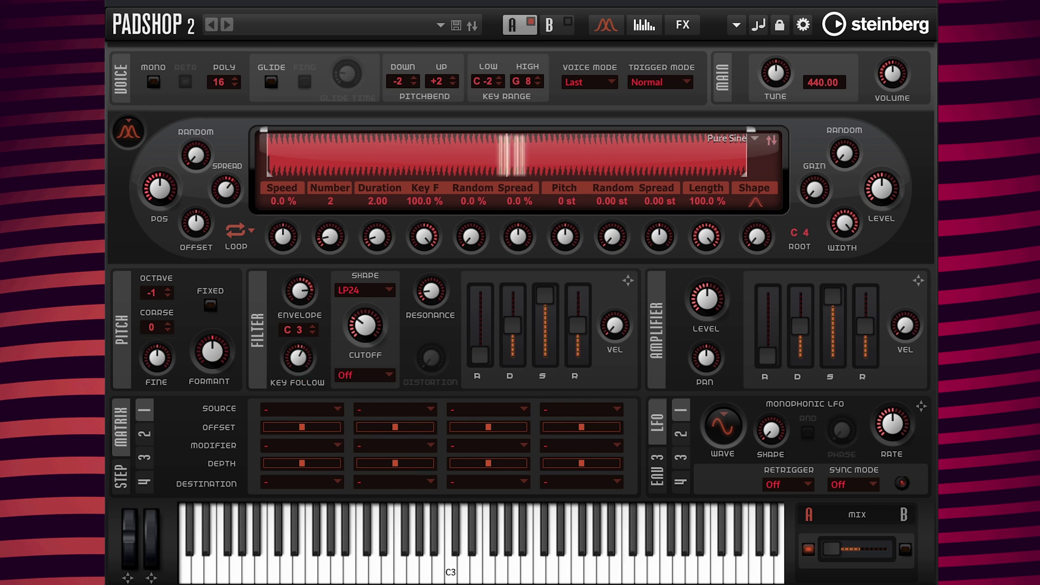
mouse_move(548, 294)
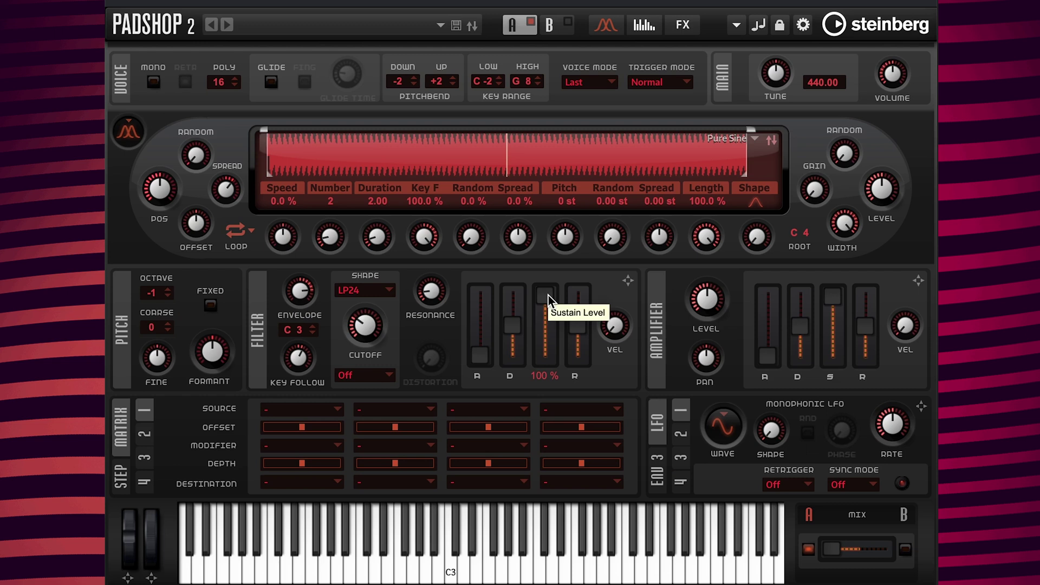
left_click_drag(548, 295, 554, 390)
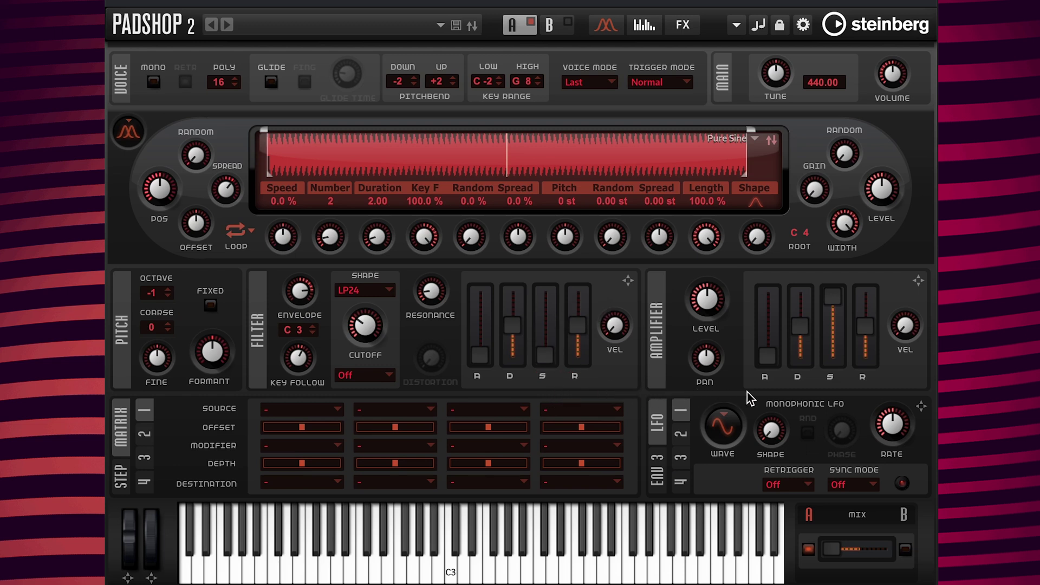
- Set the amplifier envelope's release time to 100 ms and its sustain level to 0 %
mouse_move(859, 382)
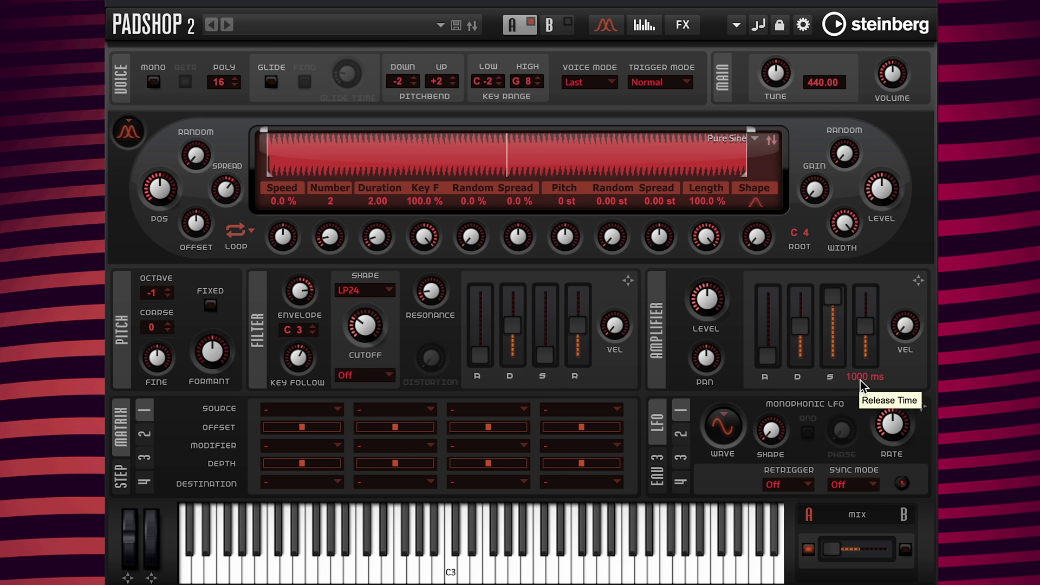
double_click(861, 378)
type("100")
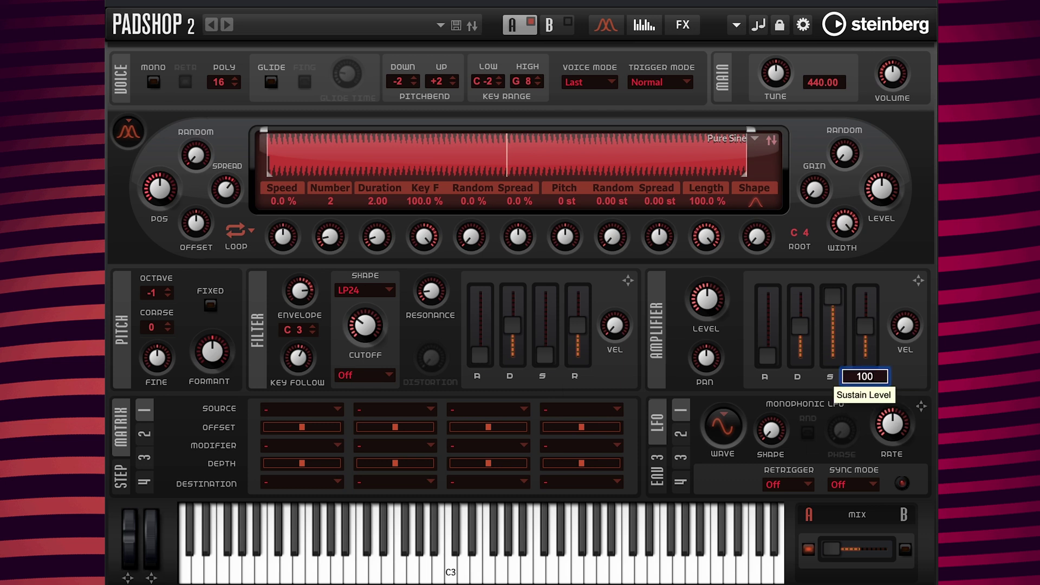
key("Return")
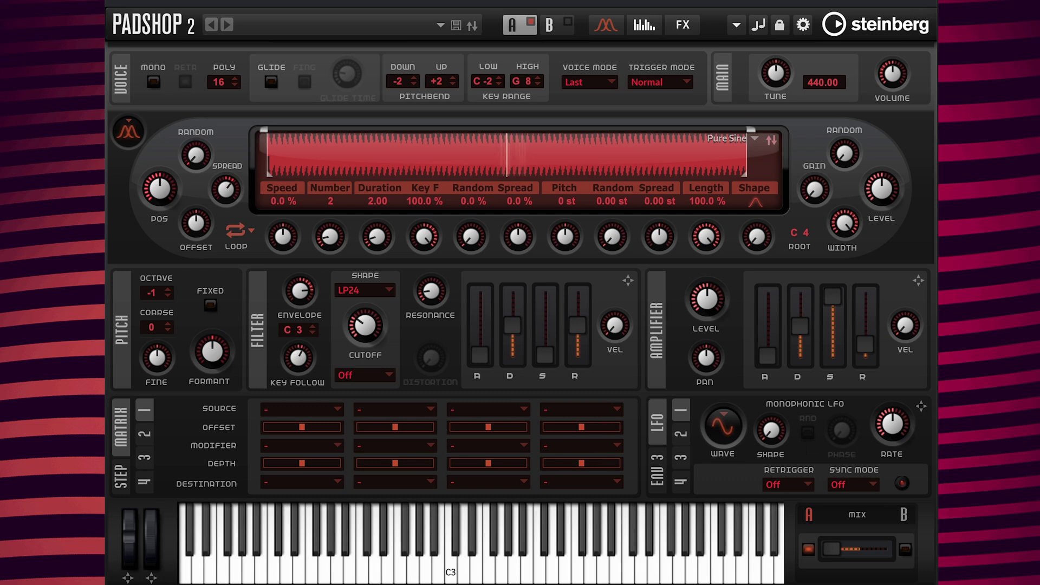
mouse_move(831, 379)
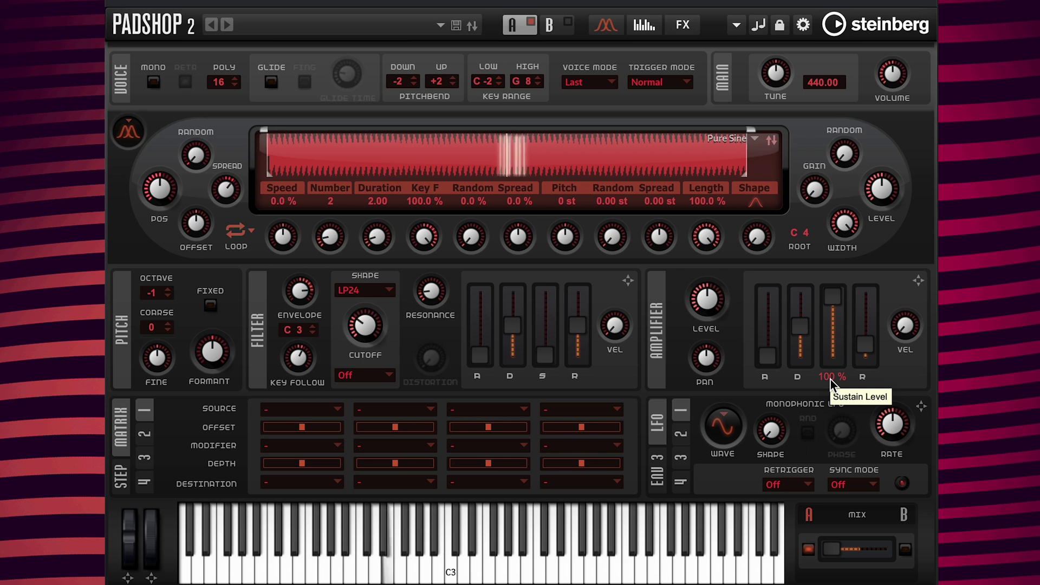
double_click(830, 376)
type("0")
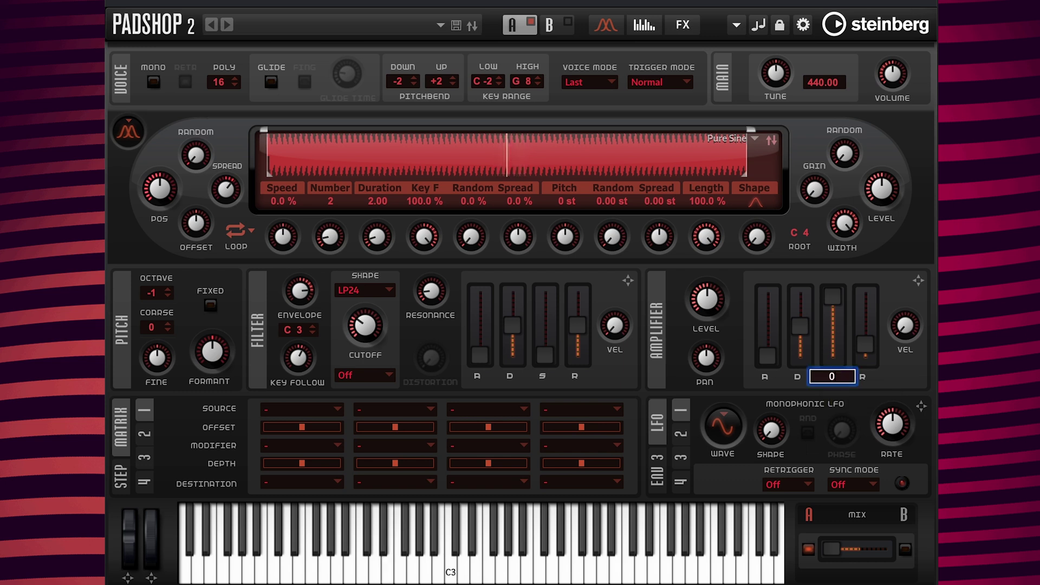
key("Return")
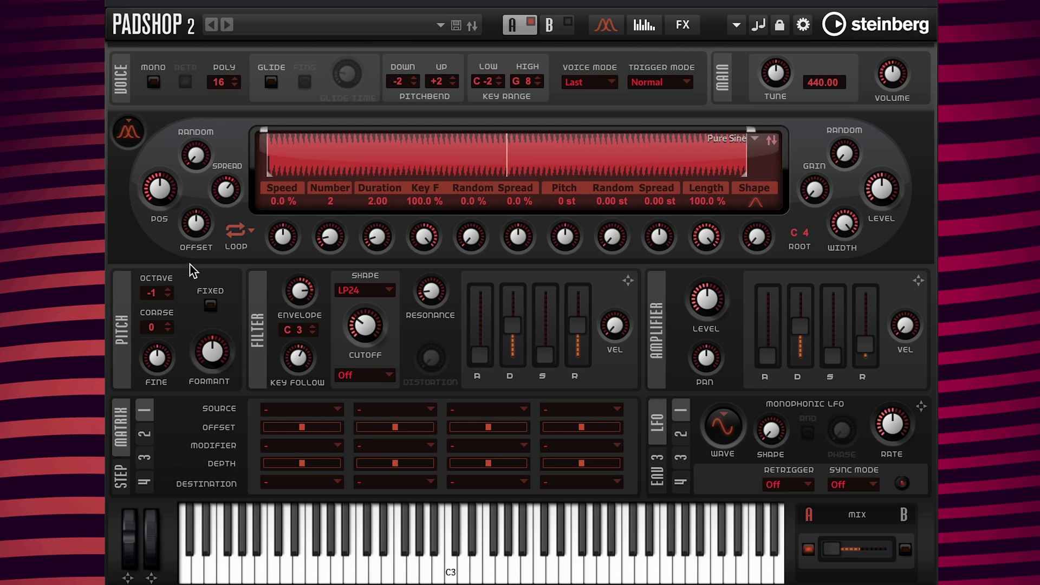
- Set the grain position offset to 20 %
mouse_move(199, 251)
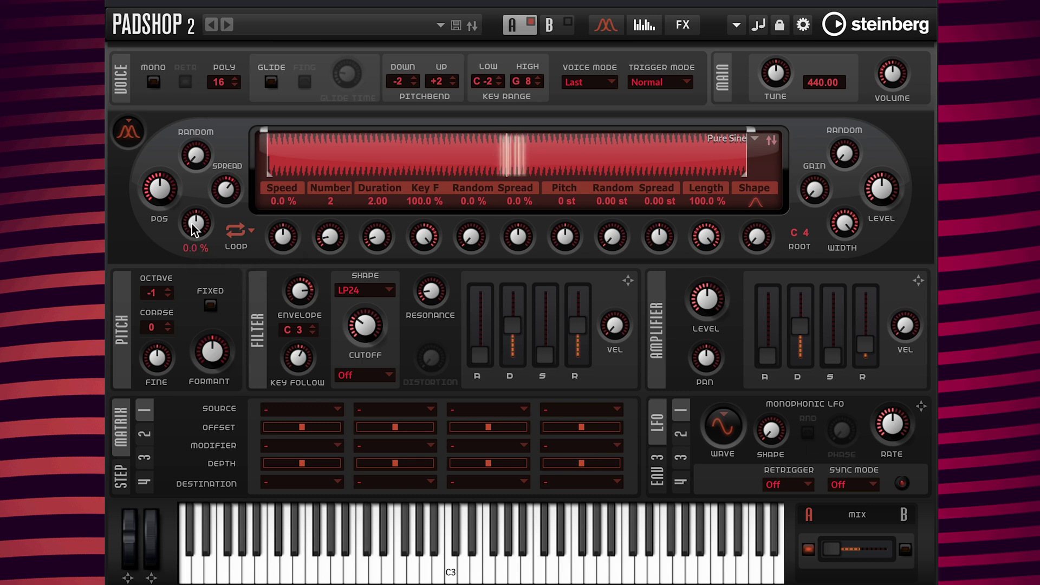
left_click_drag(192, 223, 192, 236)
left_click(190, 249)
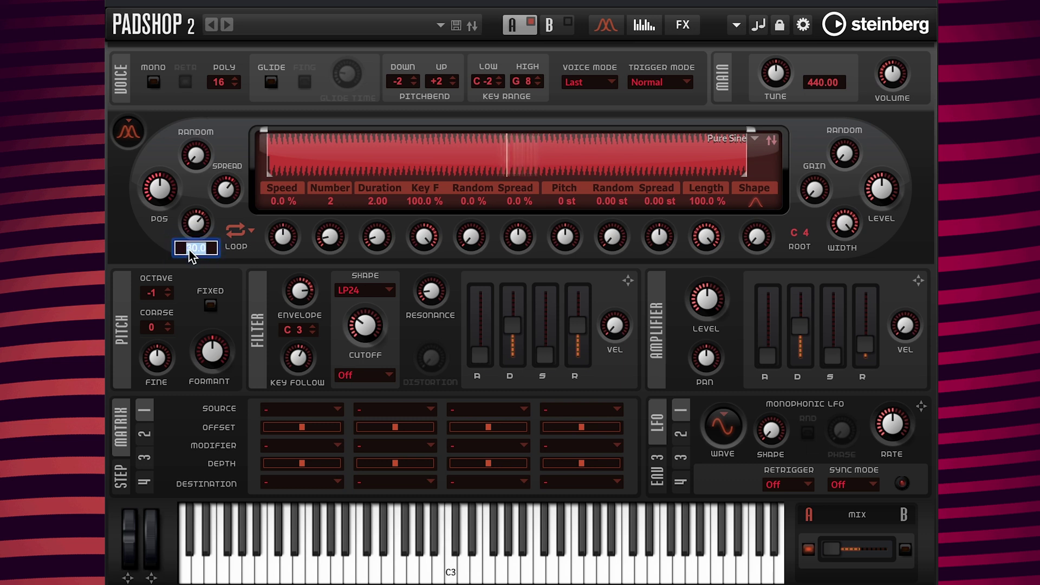
type("20")
key("Return")
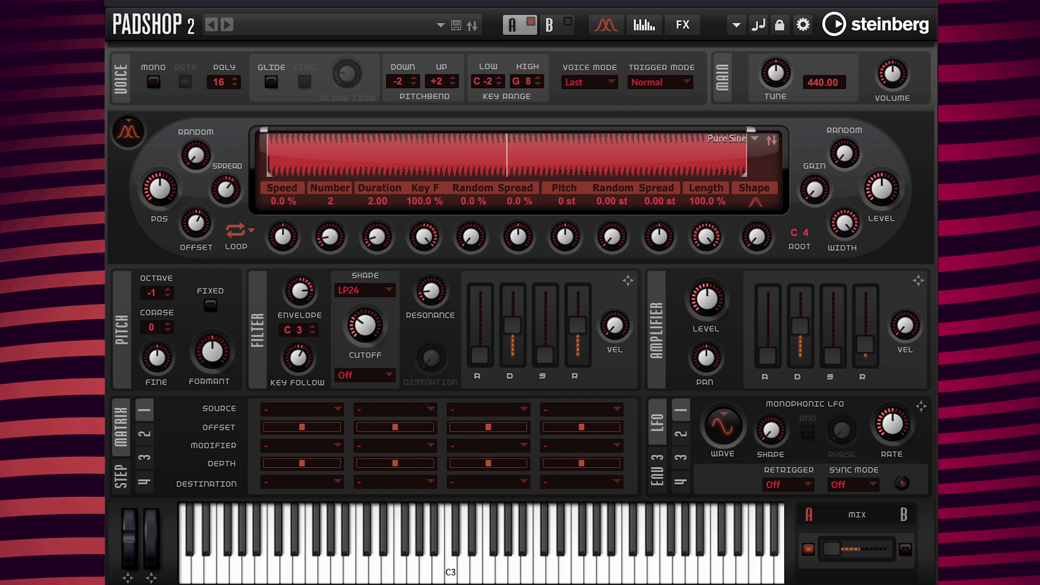
- Assign the modulation wheel to the grain length and give it a negative modulation depth of about half the range
left_click_drag(151, 579, 713, 242)
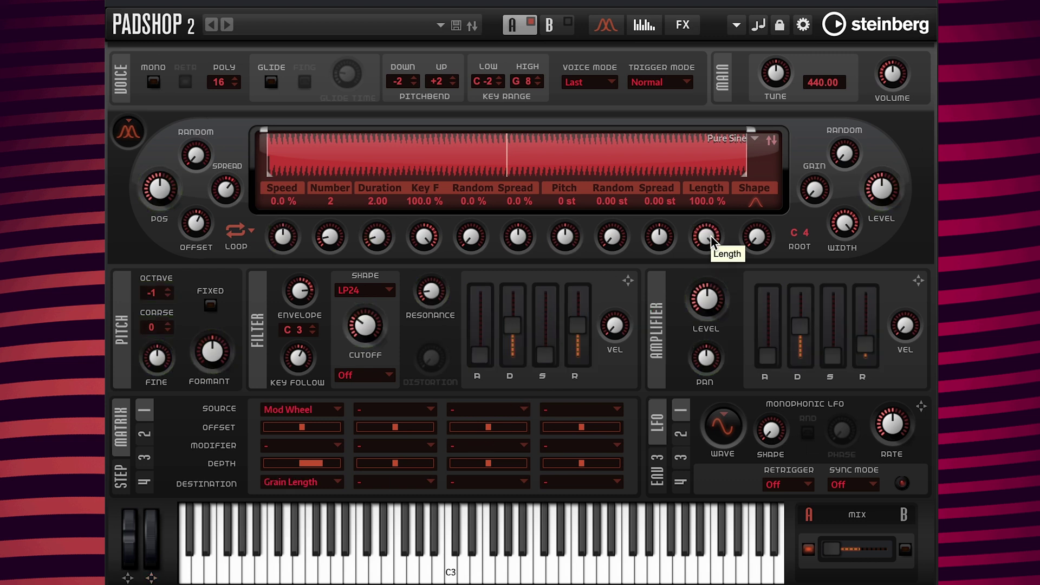
mouse_move(318, 462)
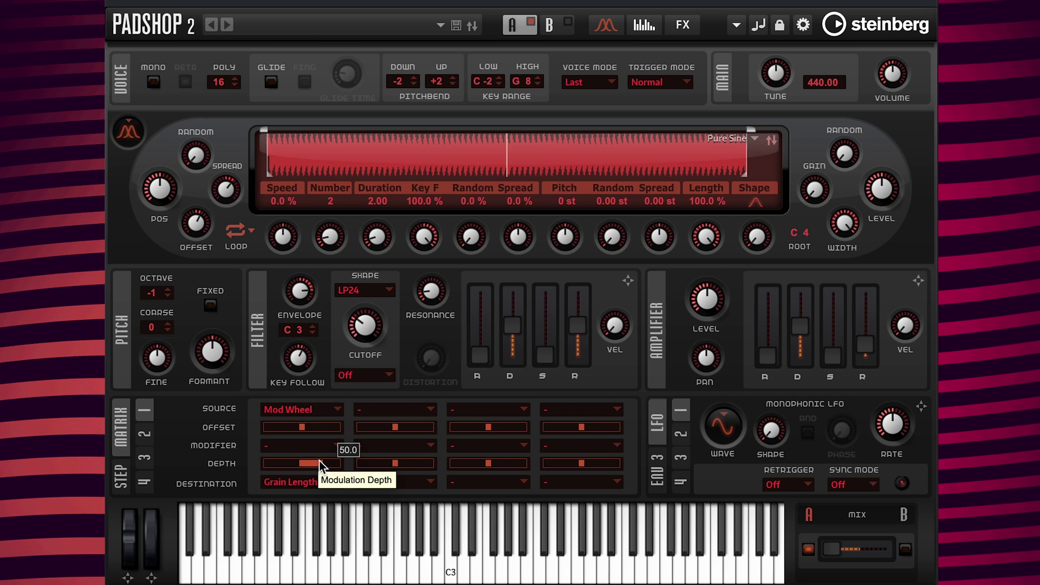
left_click_drag(320, 460, 280, 467)
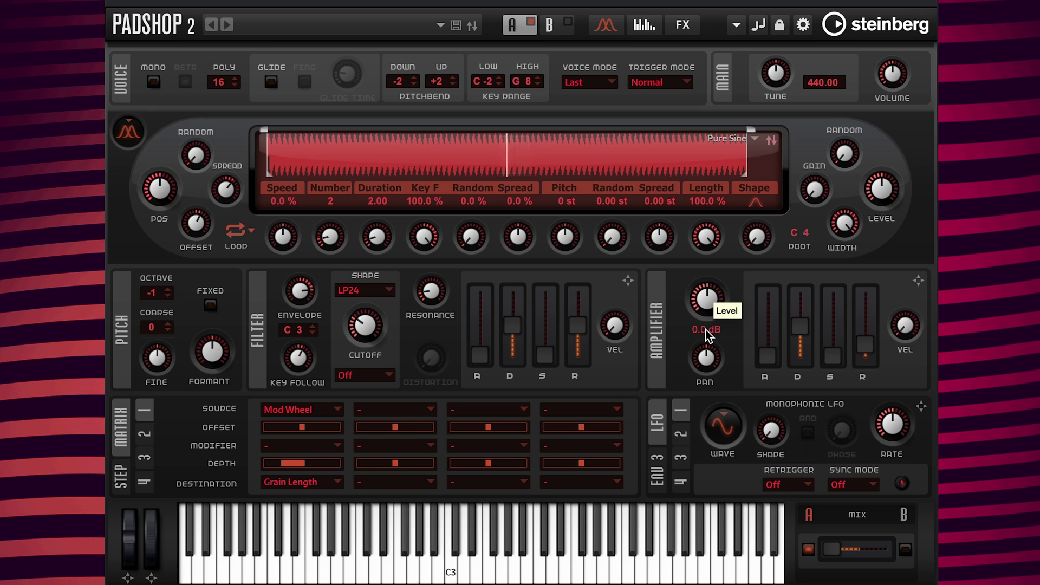
- Set the amplifier level to 6 dB and switch the voice to mono mode
type("6")
key("Return")
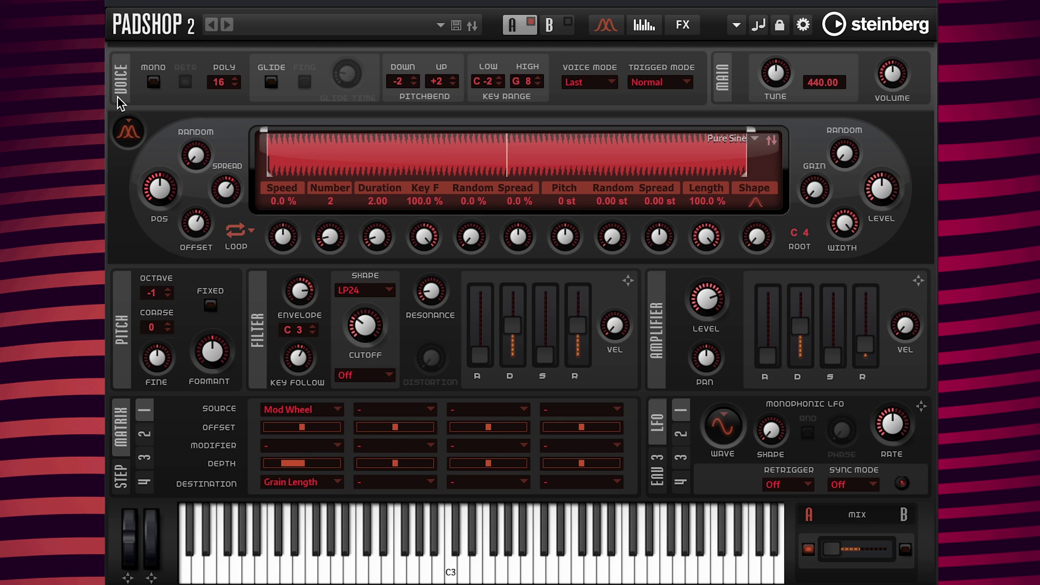
left_click(153, 82)
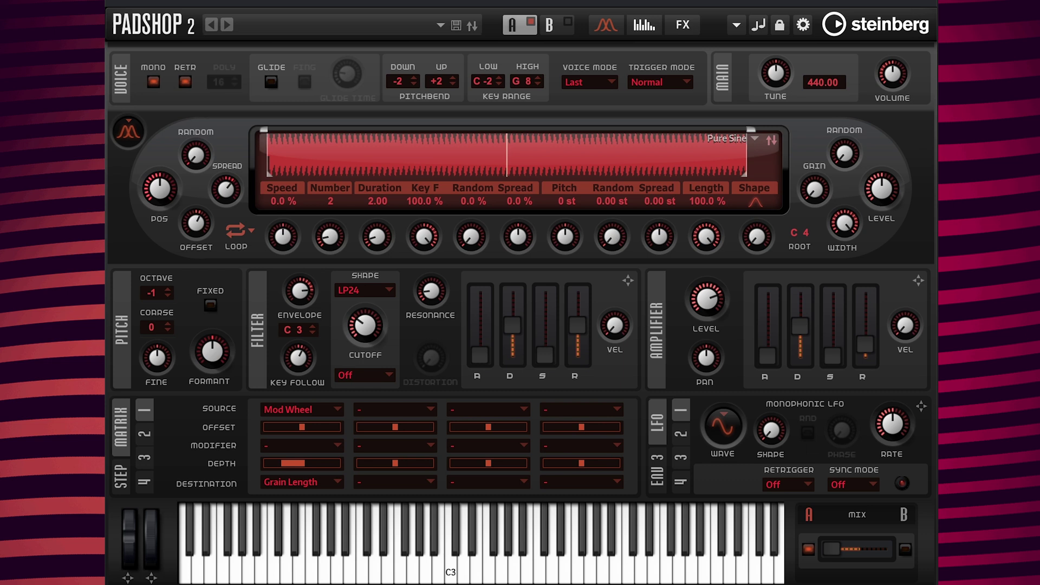
- Open the sample browser and expand the 03 Multi Waves category of the Padshop 2 samples
left_click(756, 140)
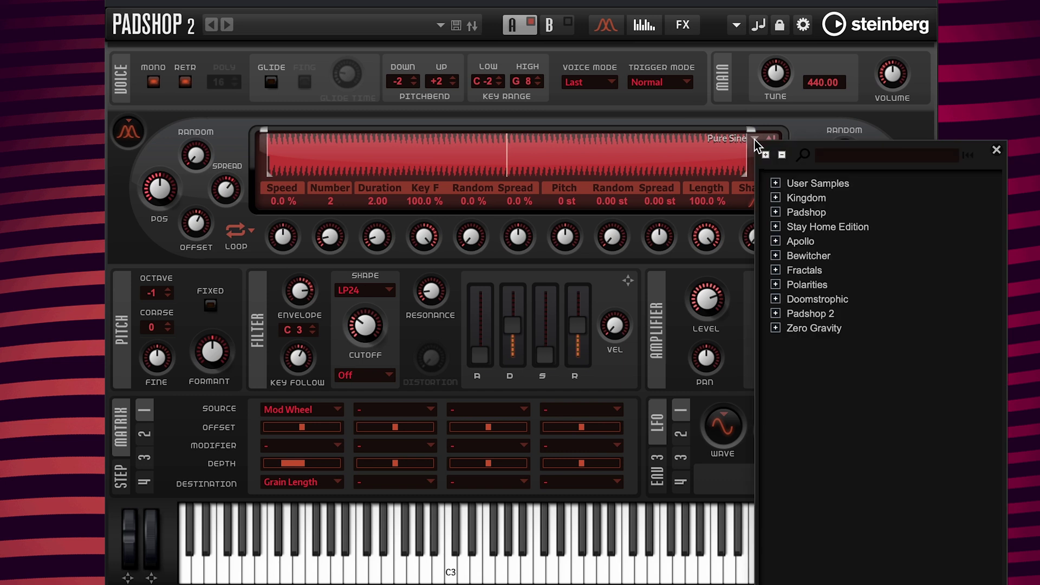
left_click(776, 313)
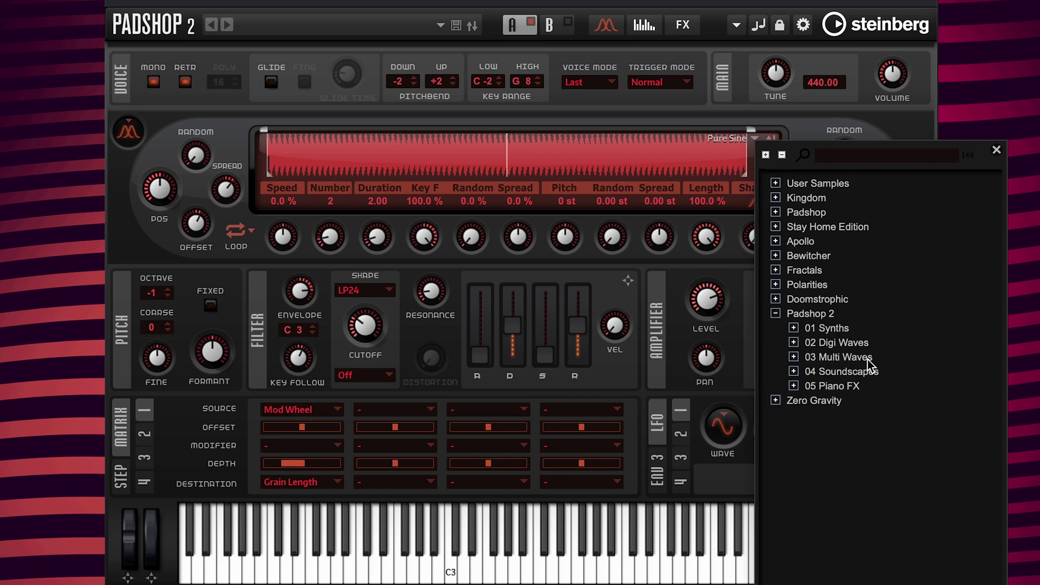
left_click(794, 357)
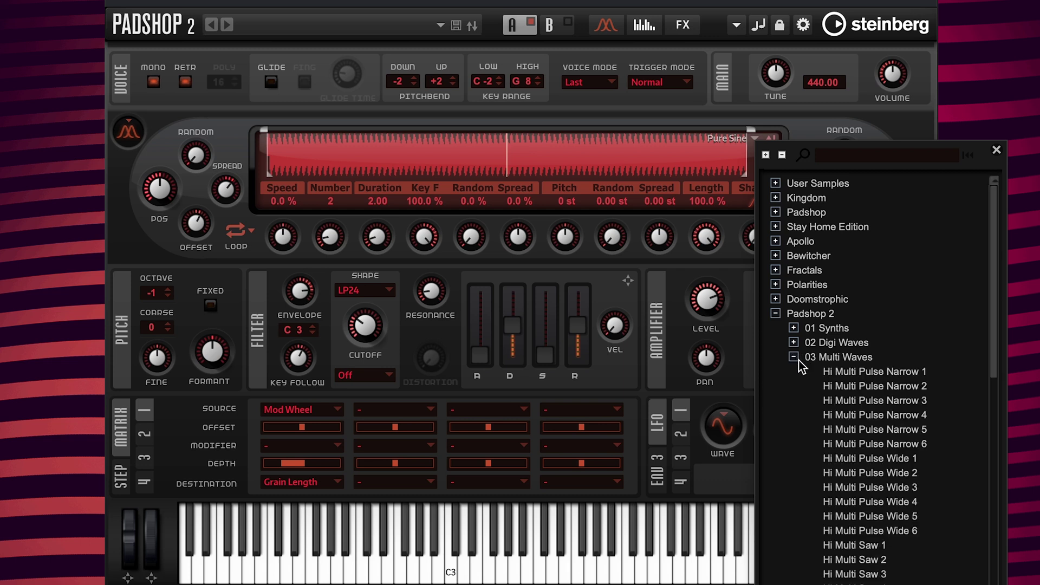
scroll(840, 426, "down", 3)
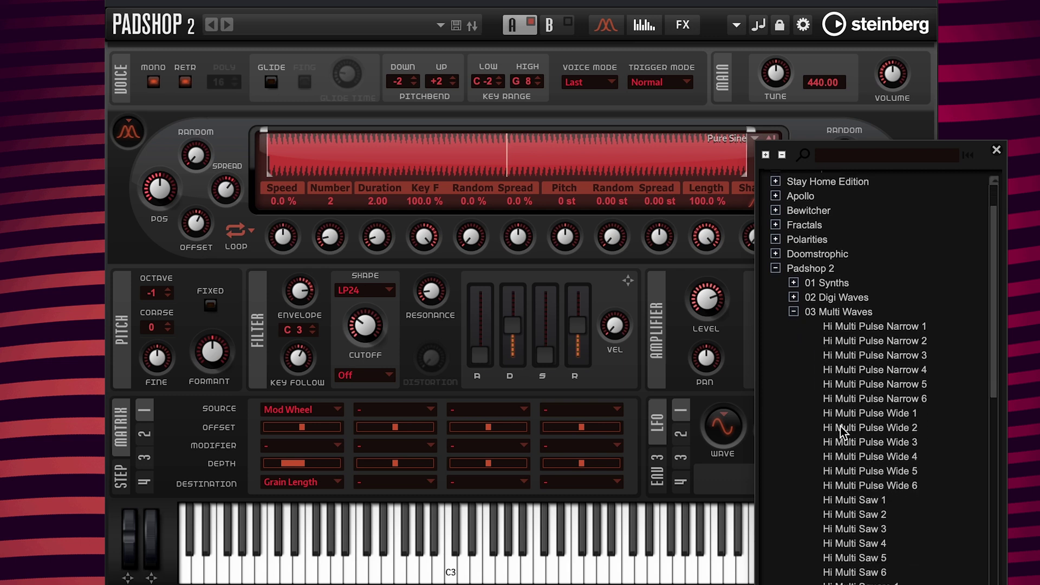
- Audition several Hi Multi Pulse samples, including Narrow 1, 2 and 5 and Wide 1 and 4
left_click(840, 326)
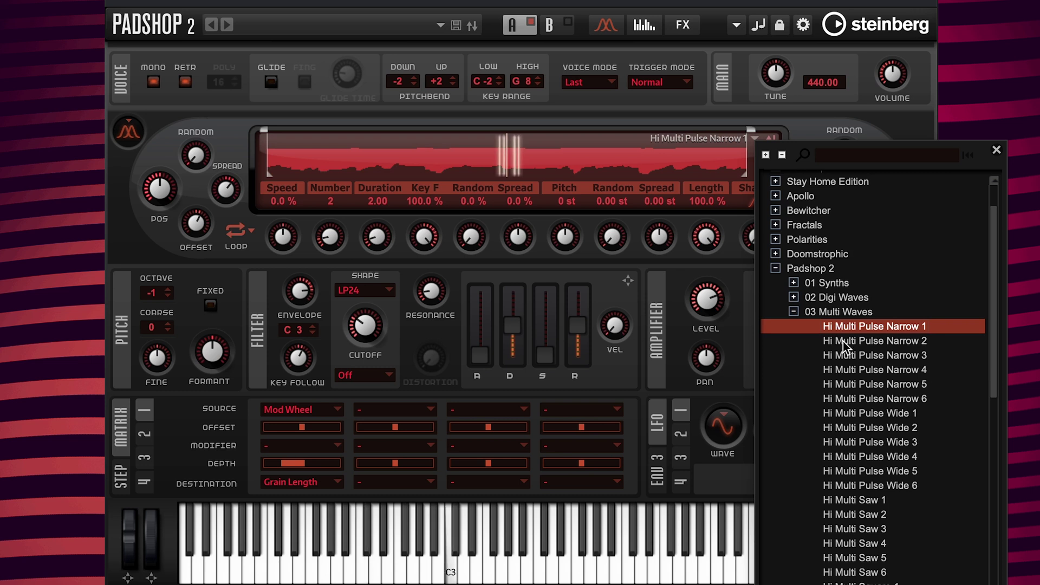
left_click(843, 342)
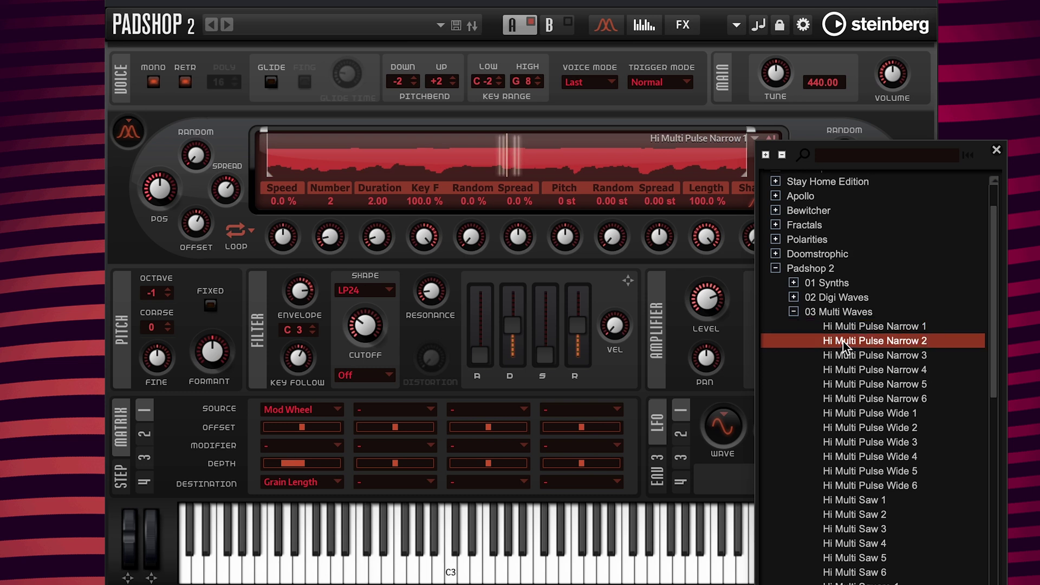
left_click(860, 386)
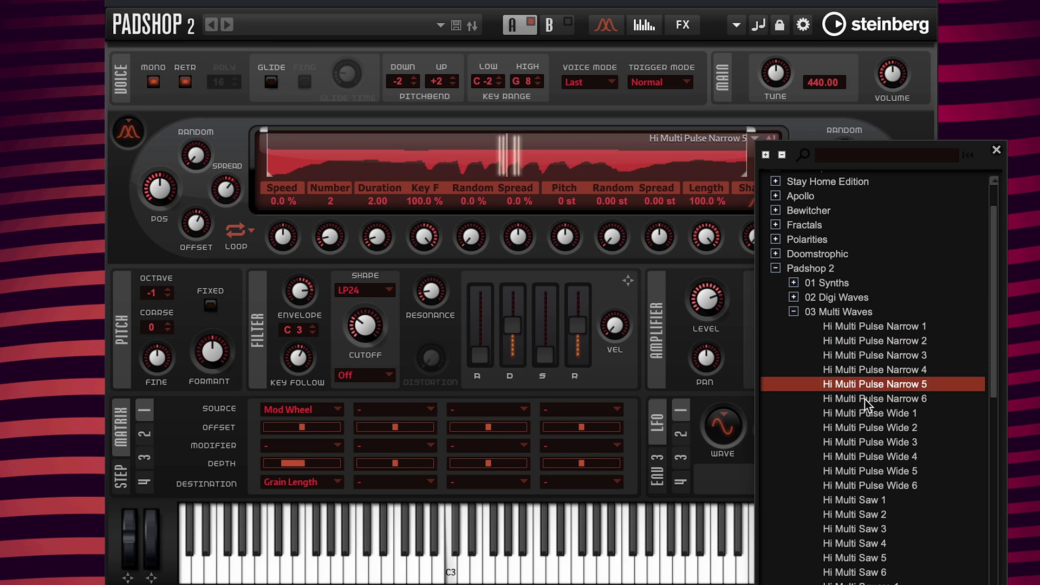
left_click(863, 413)
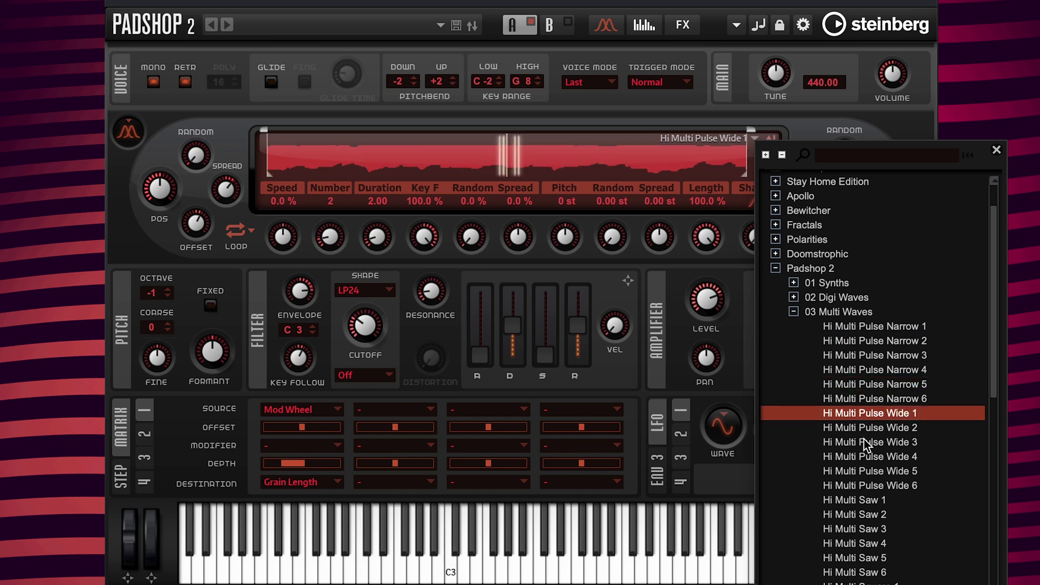
left_click(866, 457)
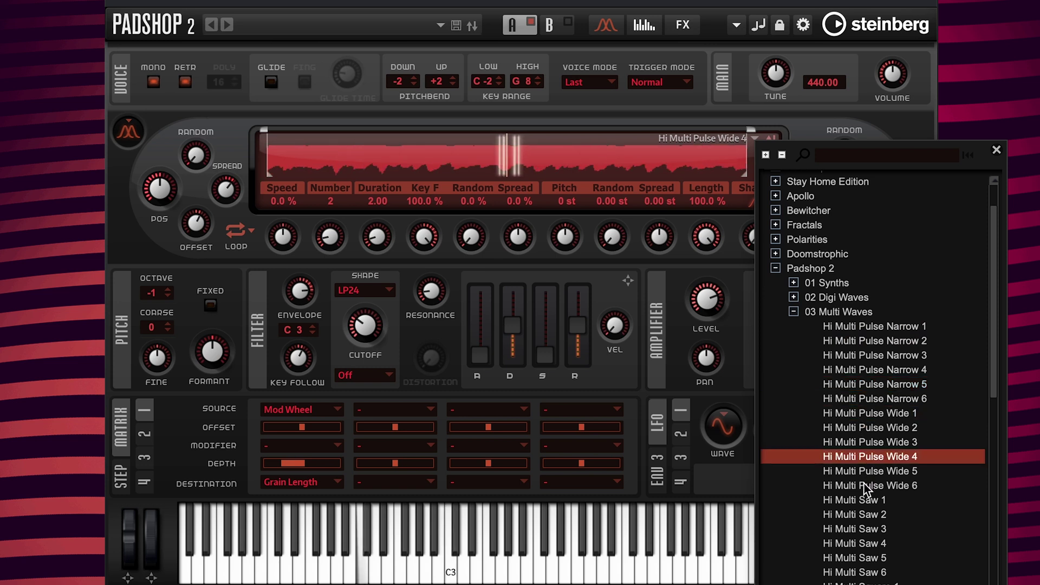
- Audition the samples Hi Multi Saw 1 through 6 and Hi Multi Square 1
left_click(864, 498)
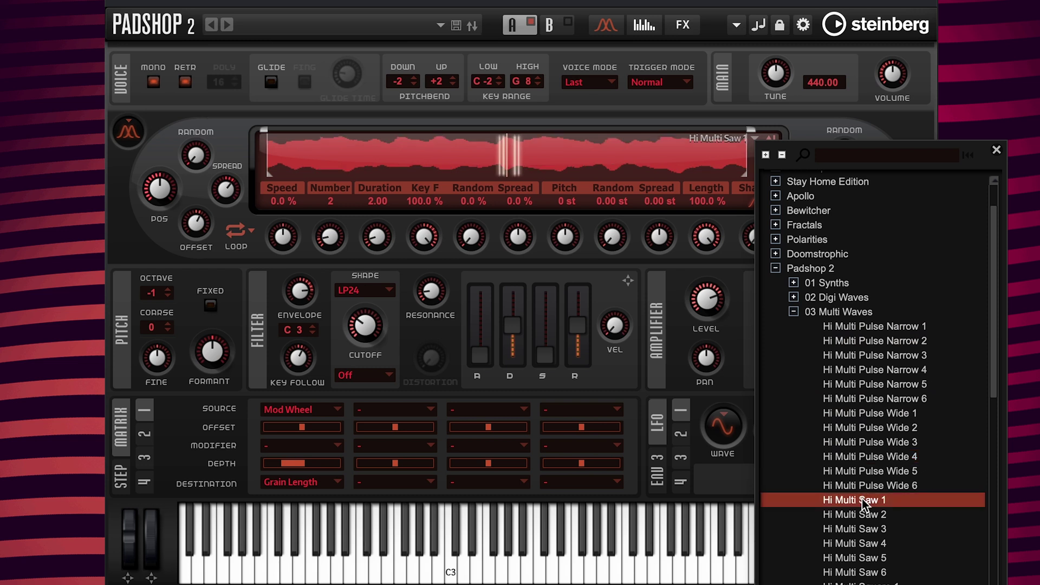
left_click(861, 514)
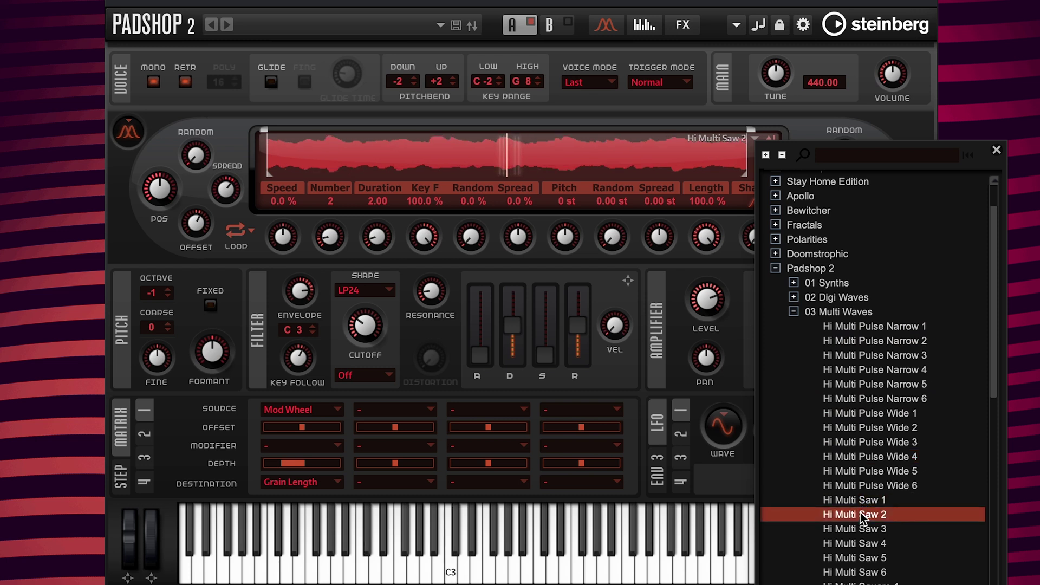
left_click(864, 529)
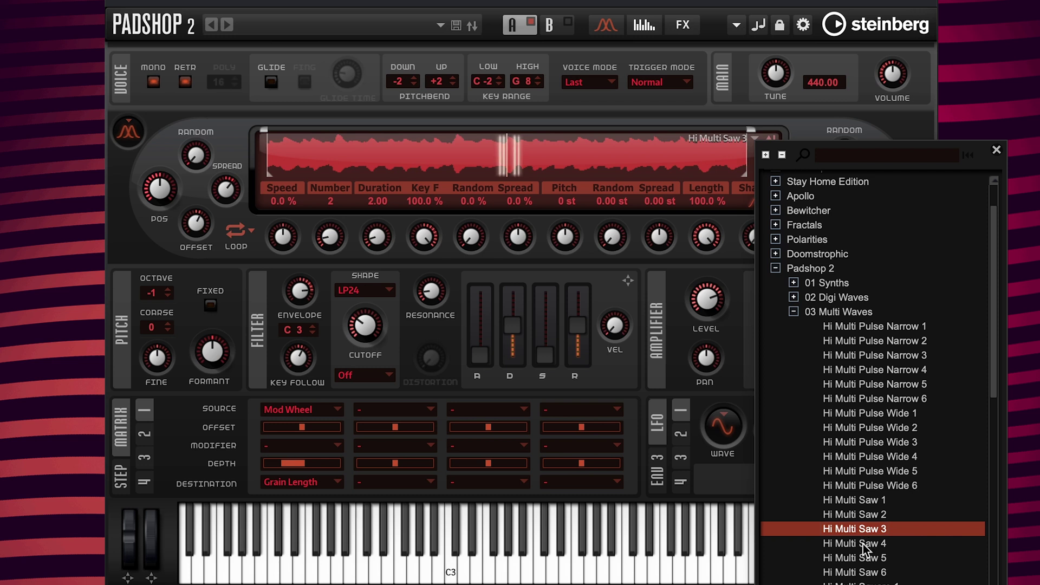
left_click(863, 544)
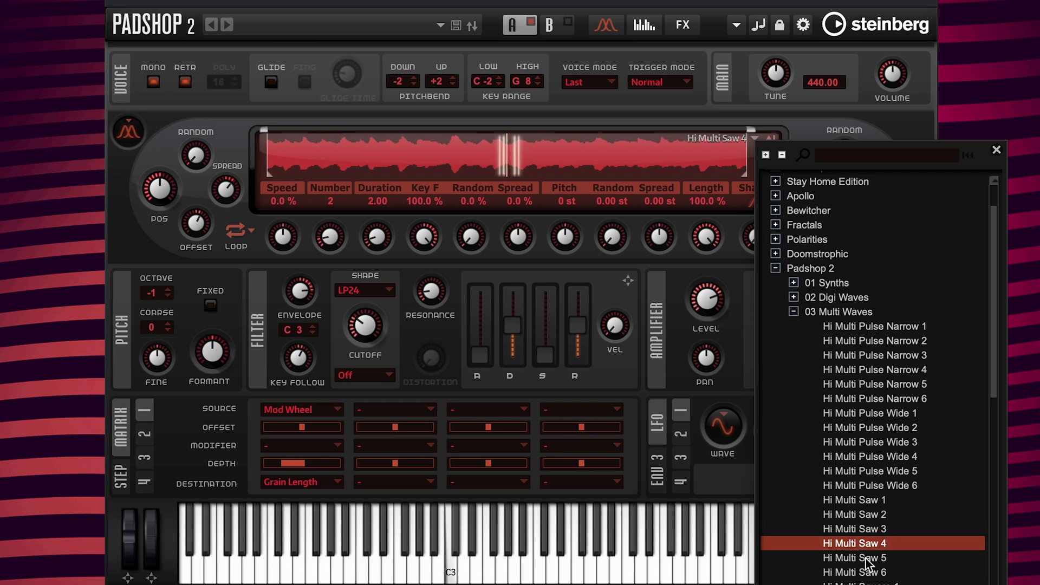
left_click(868, 562)
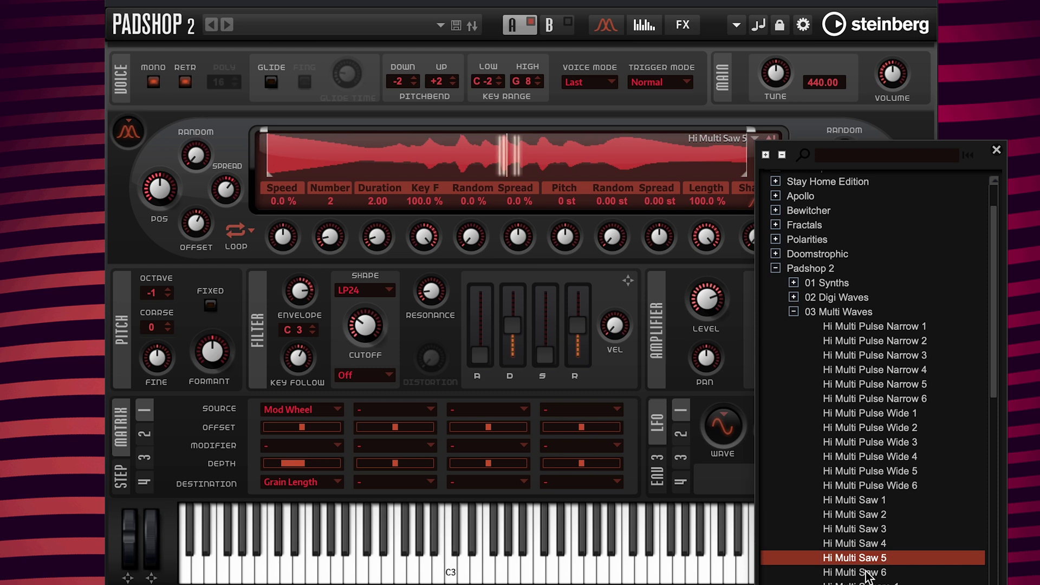
left_click(866, 574)
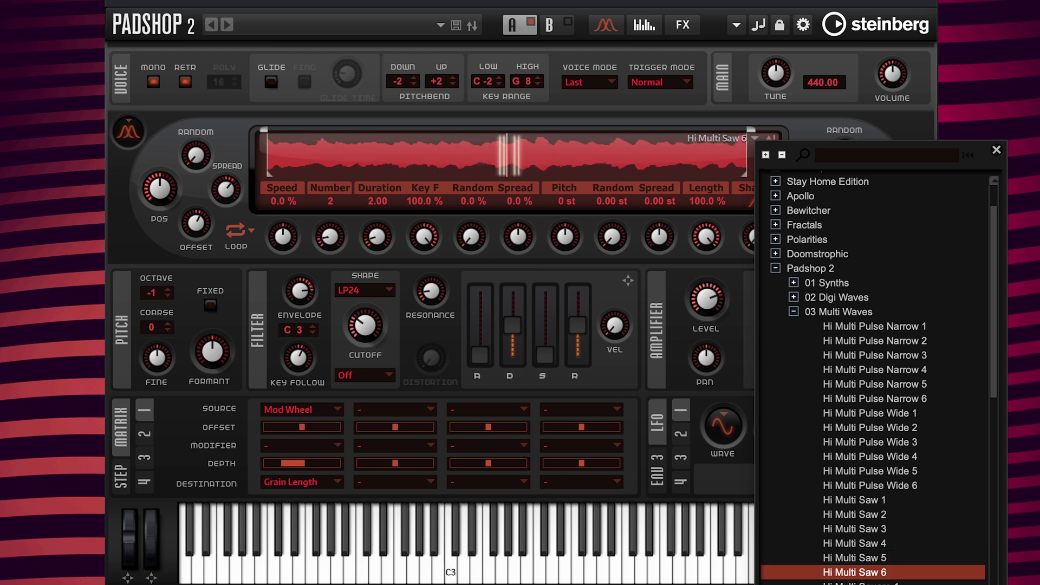
key("Down")
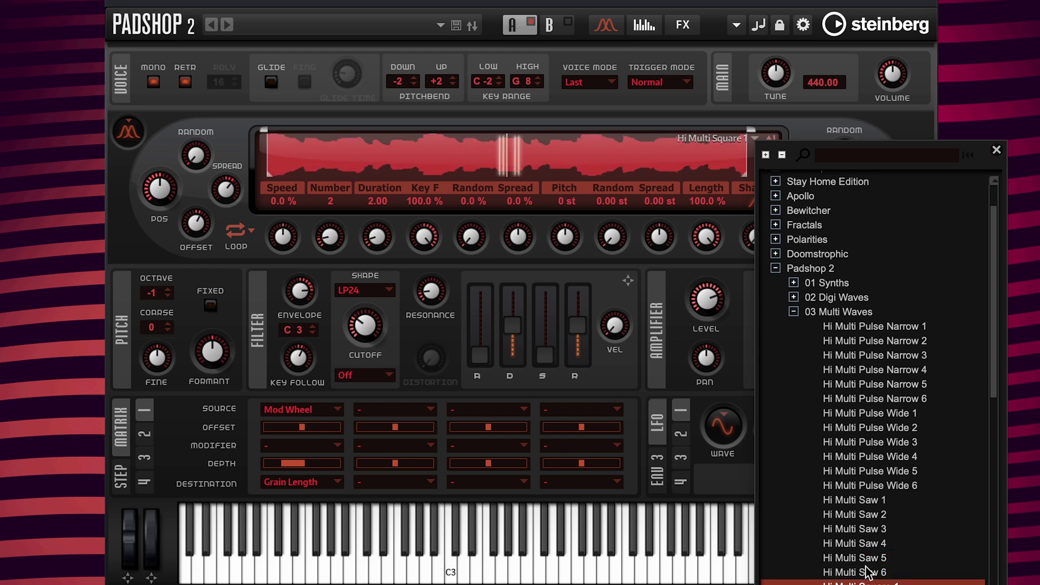
- Load the sample Lo Multi Pulse Narrow 1 and close the sample browser
scroll(864, 554, "down", 4)
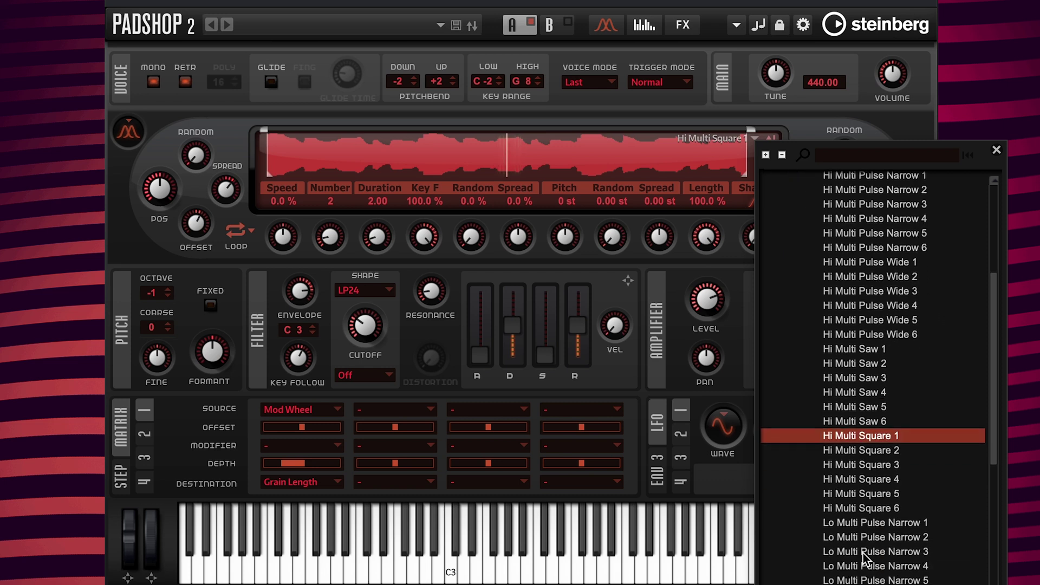
left_click(856, 517)
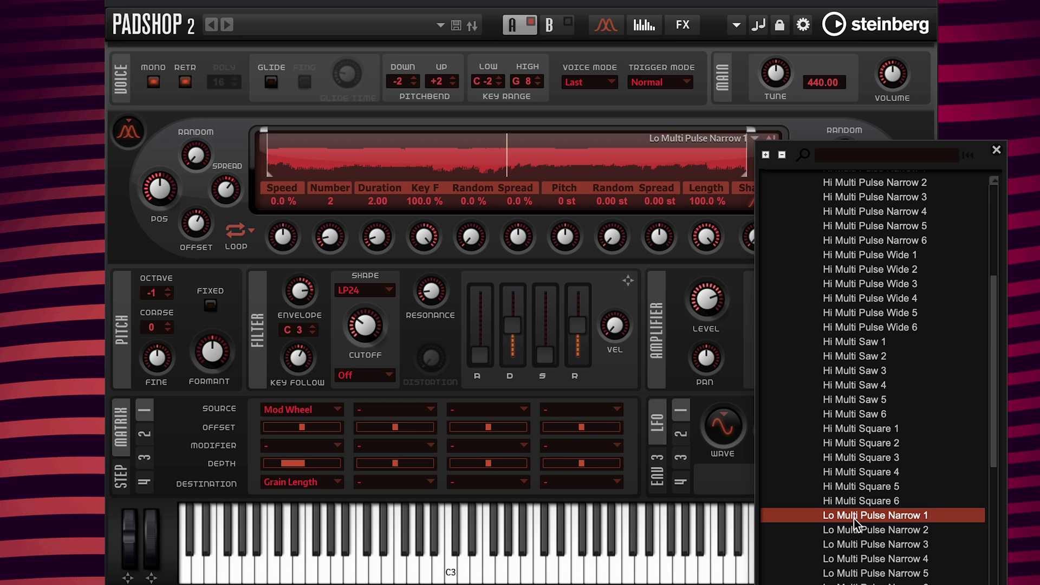
double_click(854, 518)
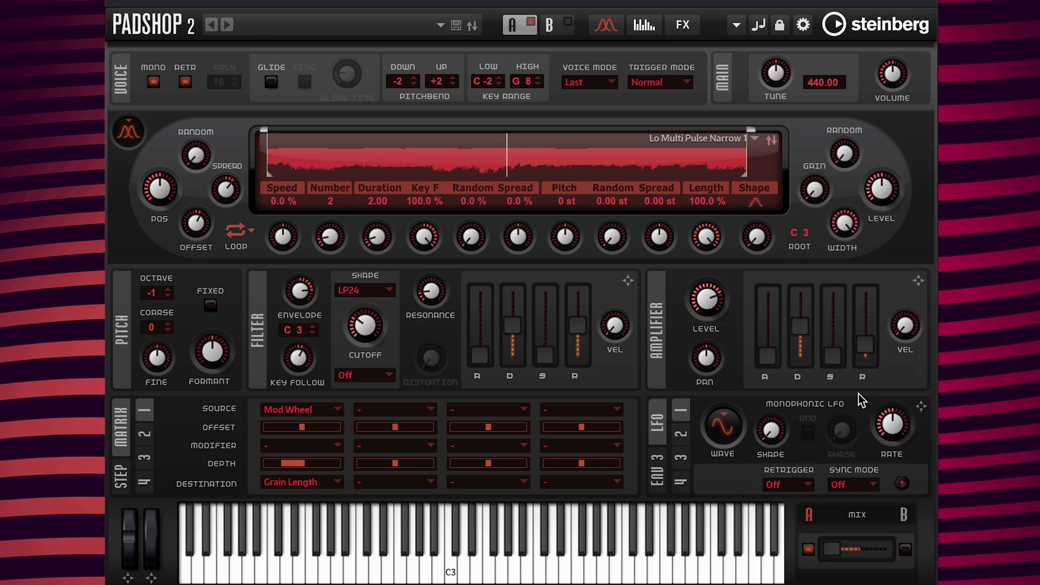
- Set the filter resonance to 45 %
mouse_move(433, 297)
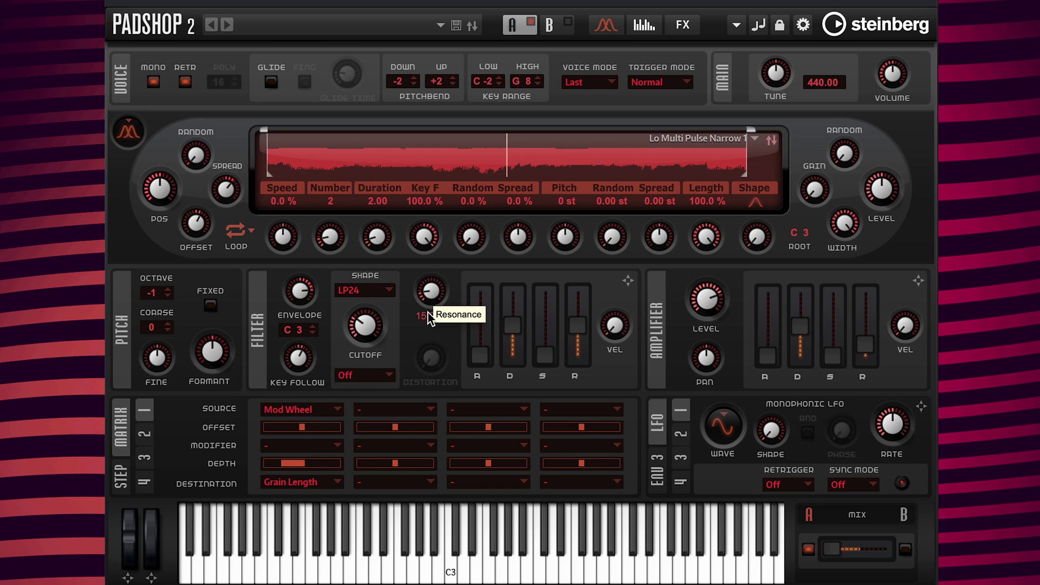
left_click(427, 315)
type("45")
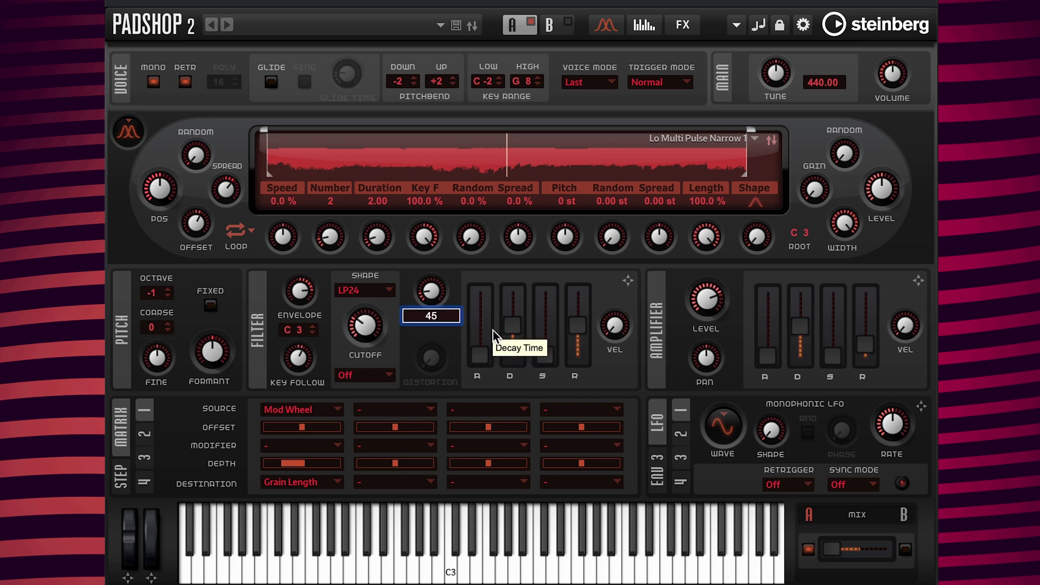
key("Return")
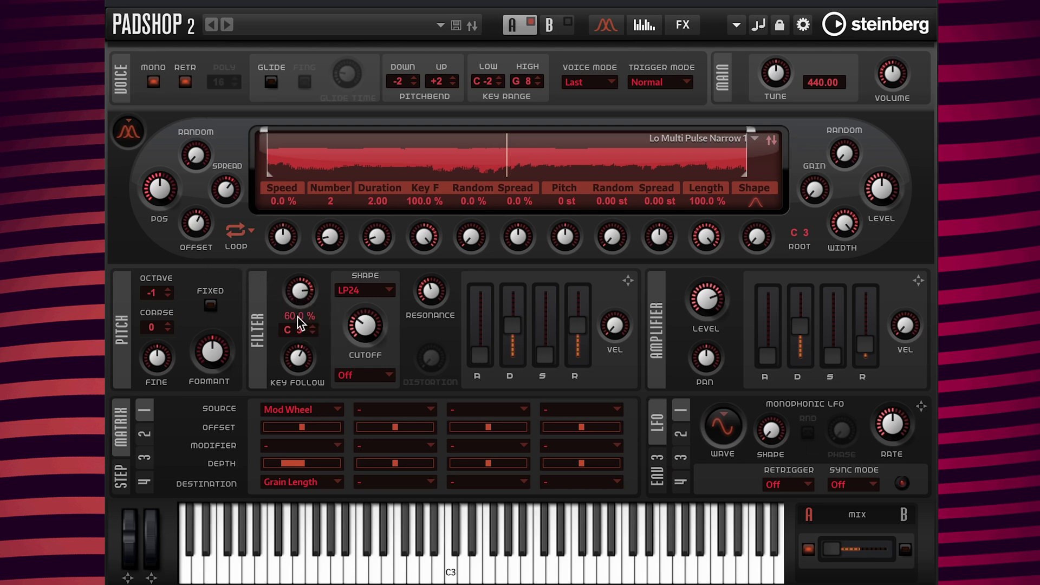
- Try filter envelope amounts of 20 % and 35 %, and settle on 40 %
type("20")
key("Return")
double_click(300, 316)
type("35")
key("Return")
double_click(298, 319)
type("40")
key("Return")
- Assign velocity to the filter cutoff in the second matrix slot with a positive modulation depth of about half the range
left_click(387, 411)
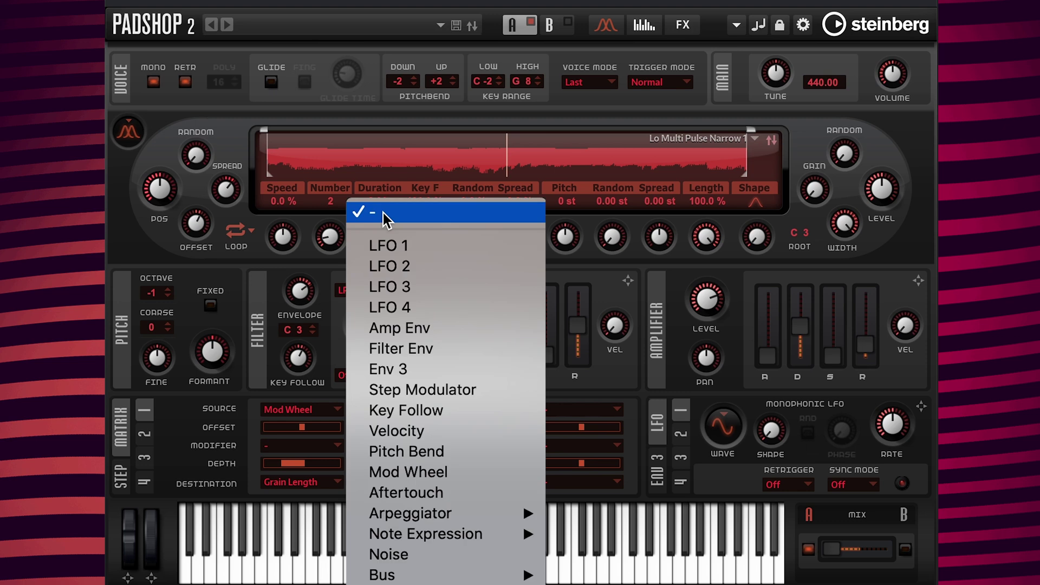
left_click(425, 429)
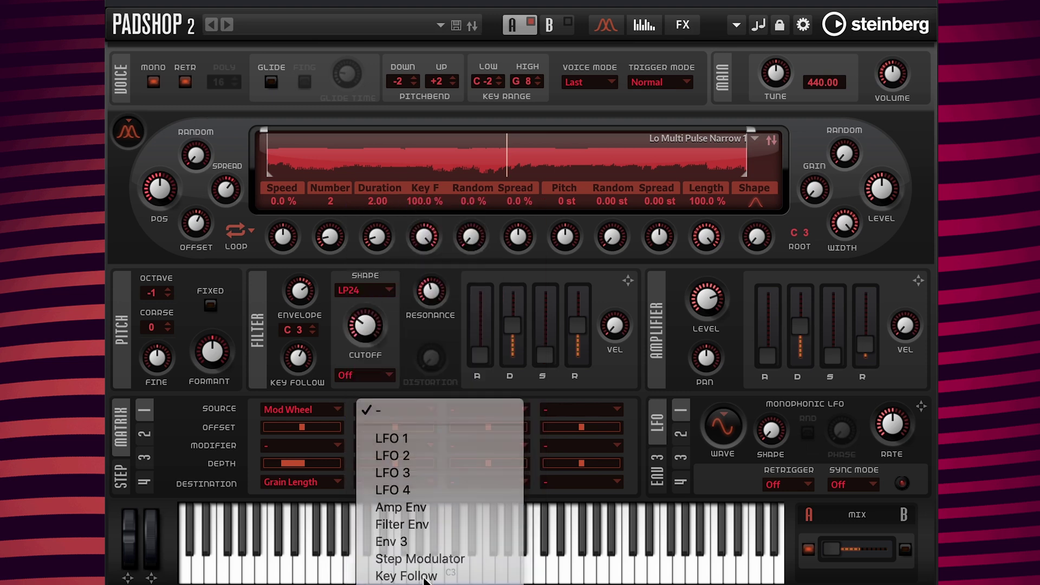
left_click(399, 482)
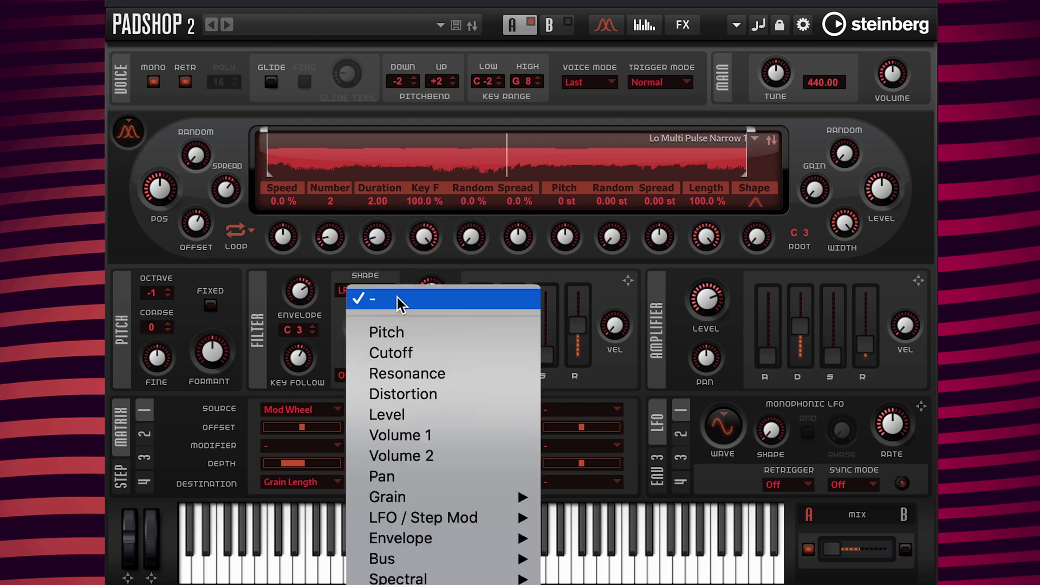
left_click(415, 353)
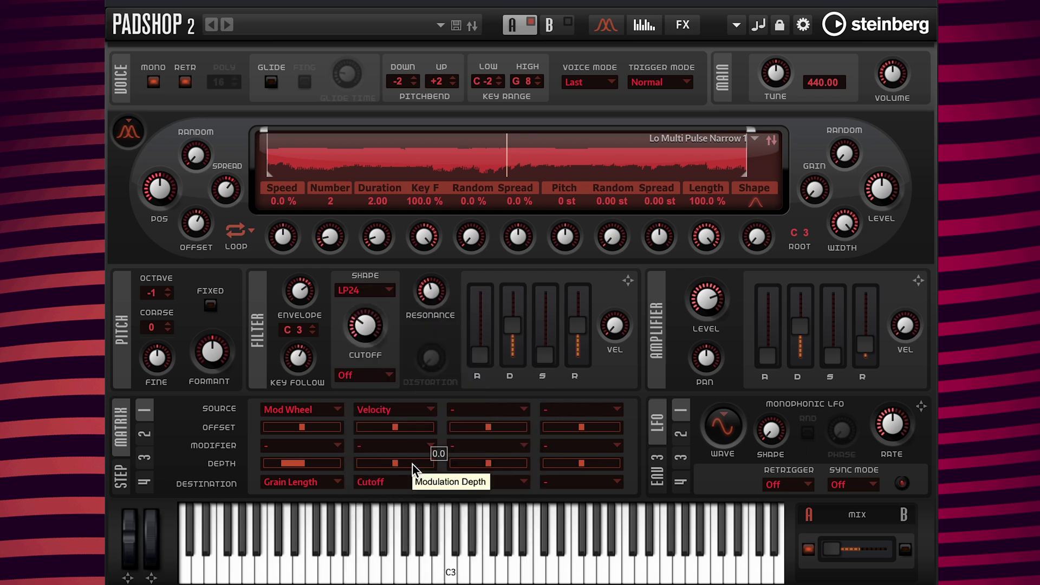
left_click_drag(412, 464, 416, 465)
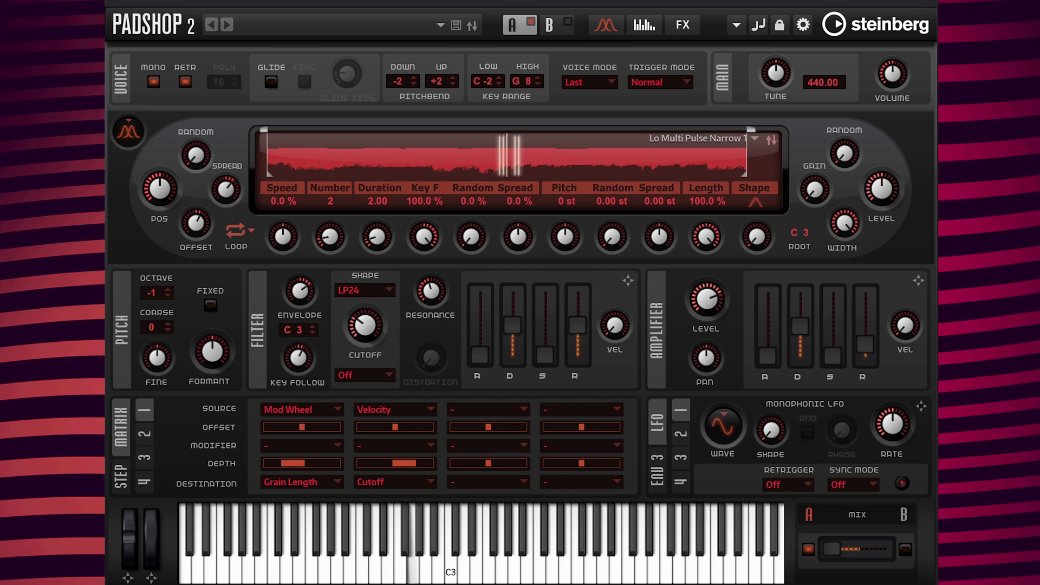
- Set the filter distortion type to Tube and its distortion amount to 20 %
left_click(384, 376)
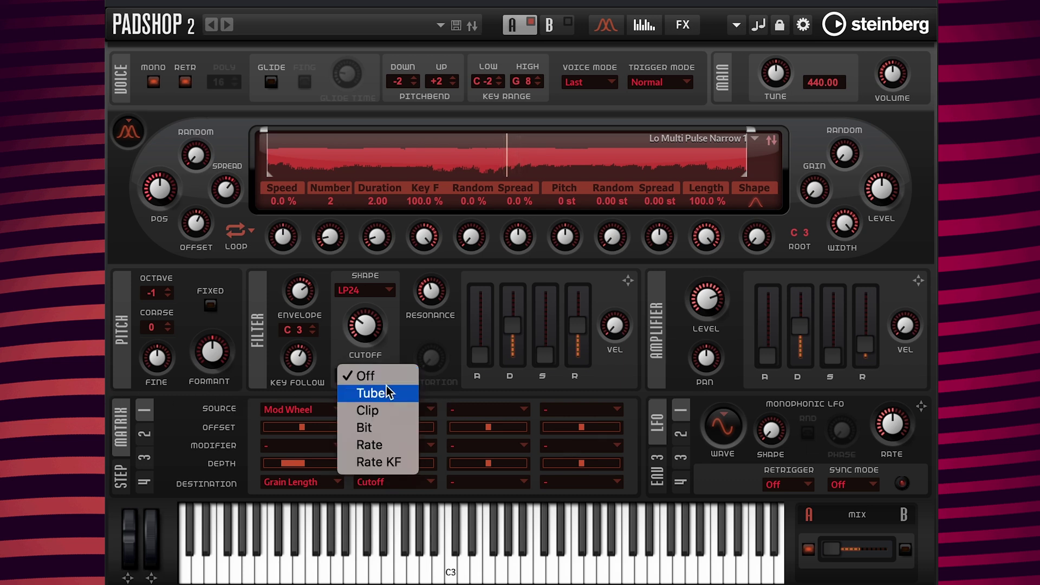
left_click(386, 390)
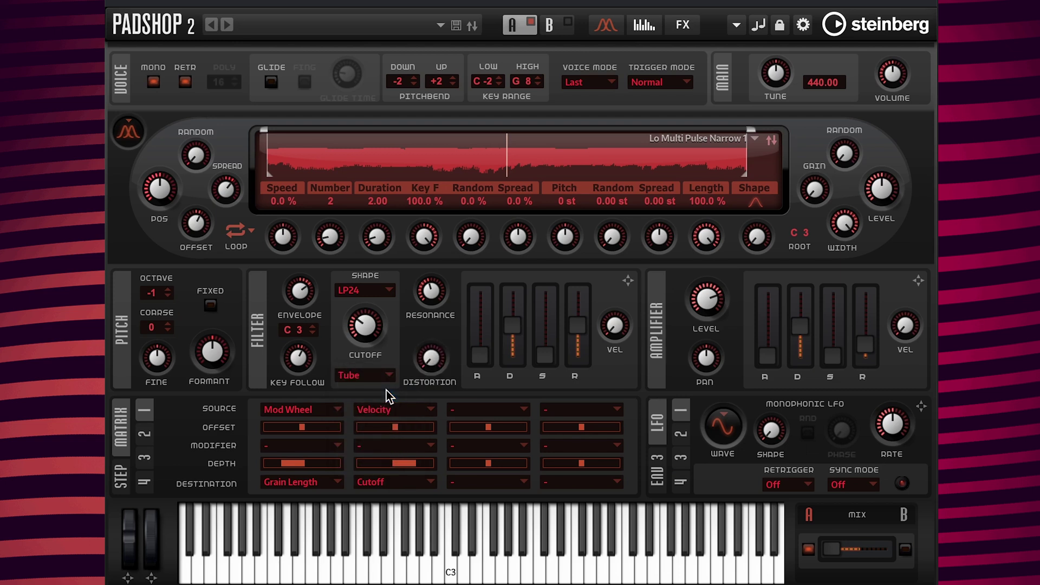
double_click(428, 384)
type("20")
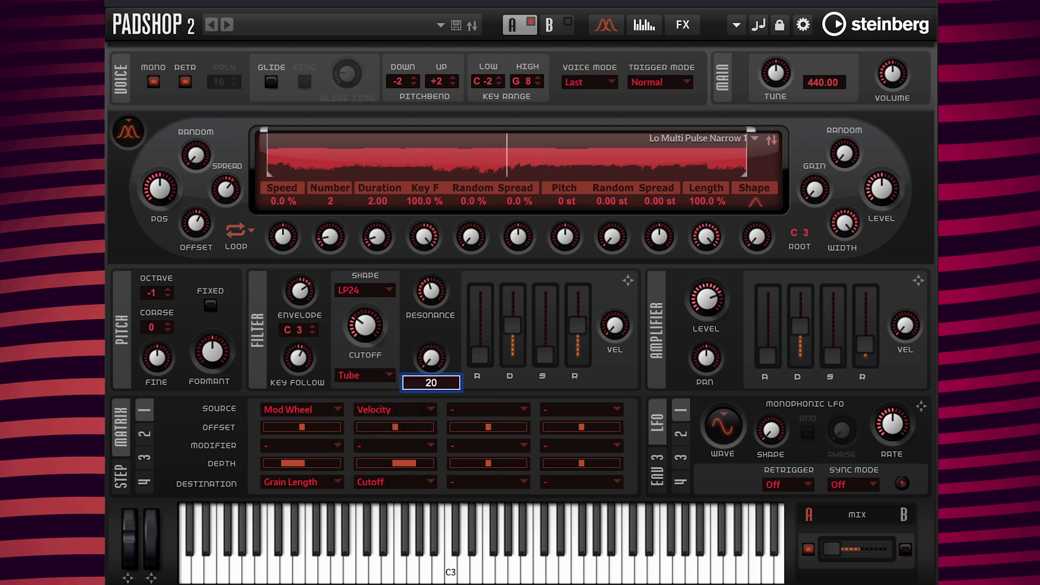
key("Return")
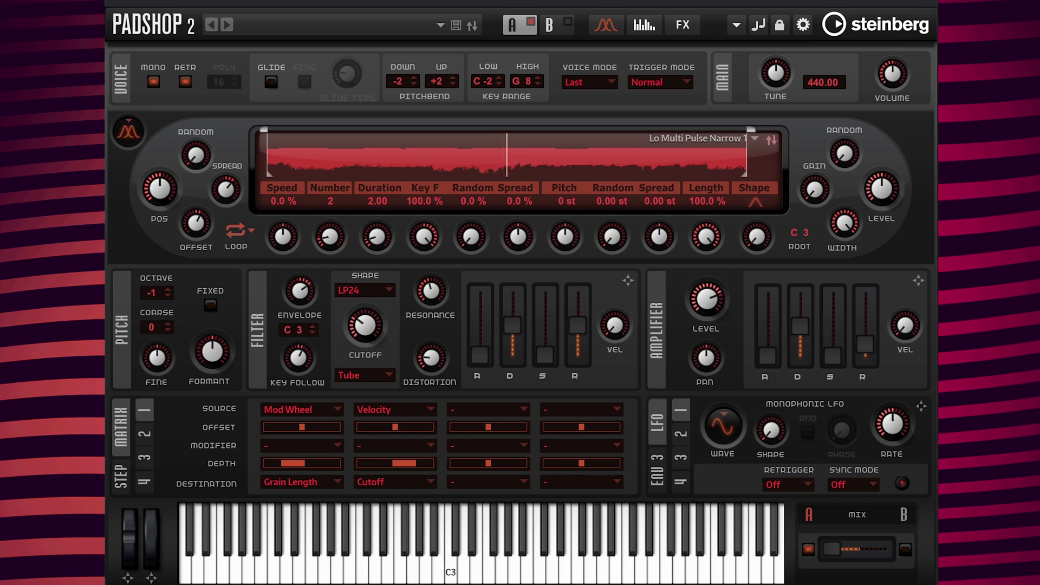
- Assign the modulation wheel to the filter cutoff as well, with a positive modulation depth of about half the range
left_click(151, 578)
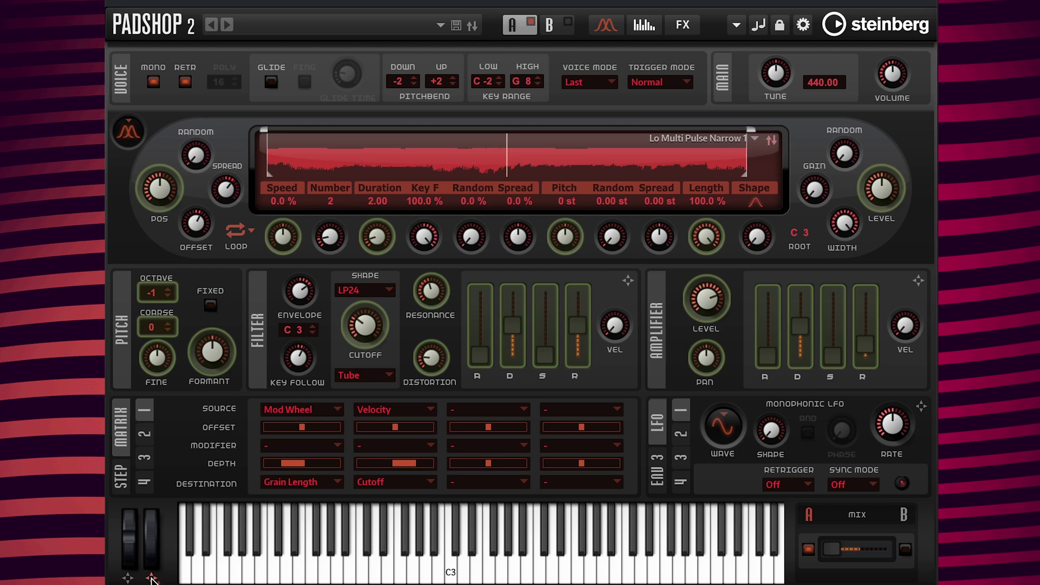
left_click(363, 325)
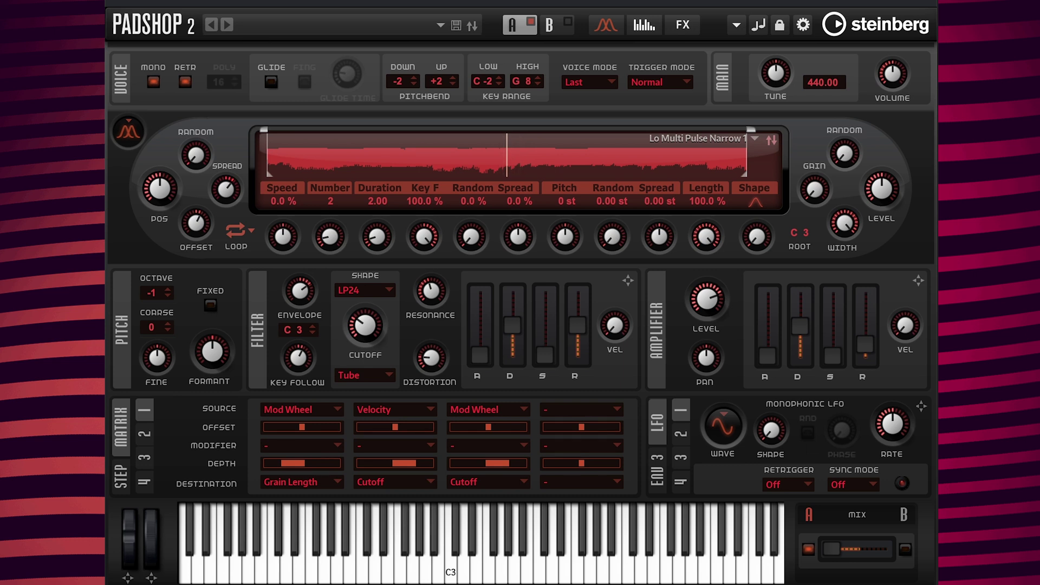
- Set the amplifier envelope's velocity sensitivity to 30 %
left_click(906, 350)
type("3")
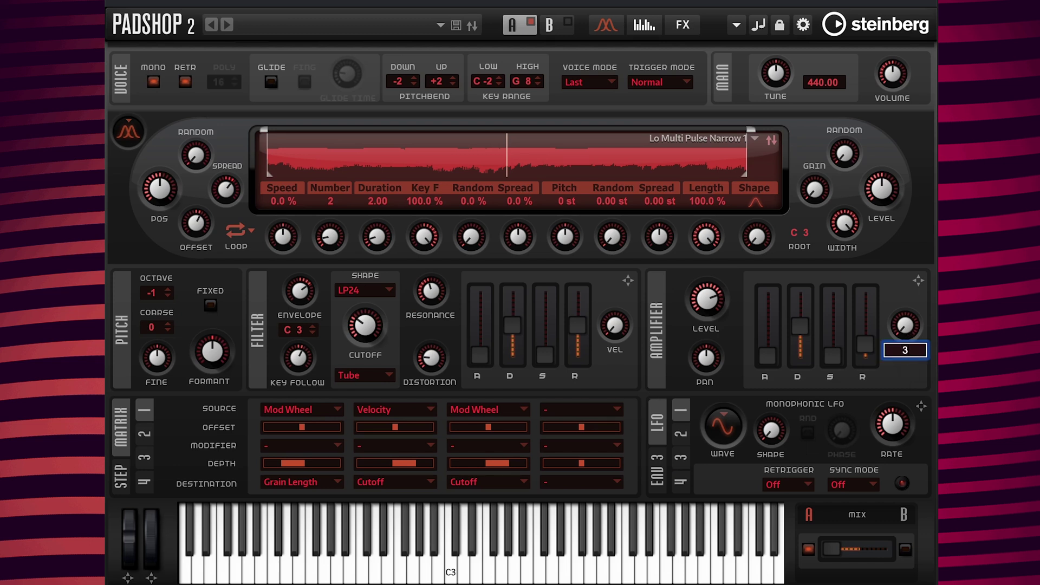
type("0")
key("Return")
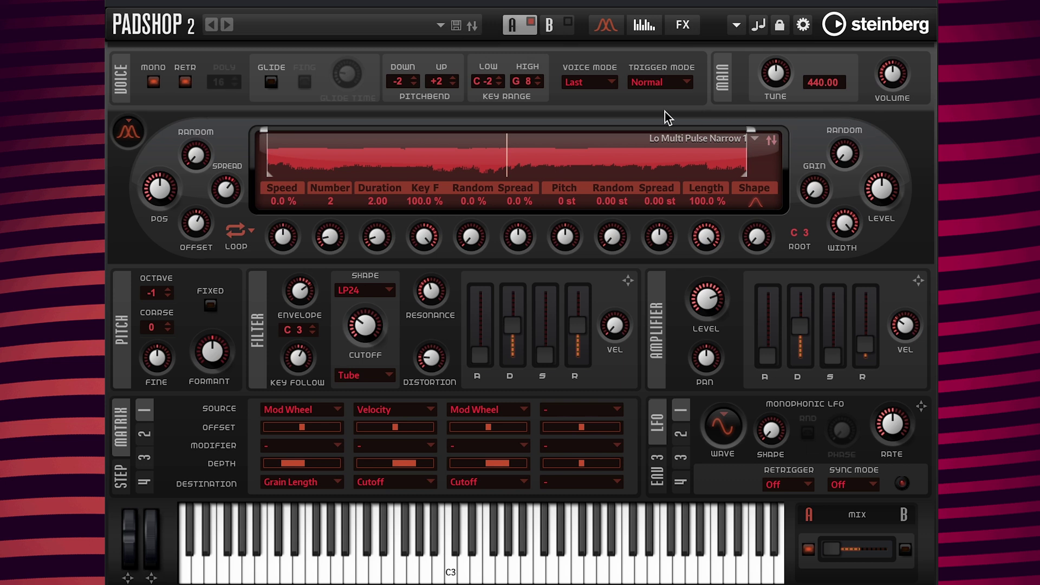
- Load the sample Lo Multi Square 6 from the 03 Multi Waves folder of the Padshop 2 content
left_click(753, 141)
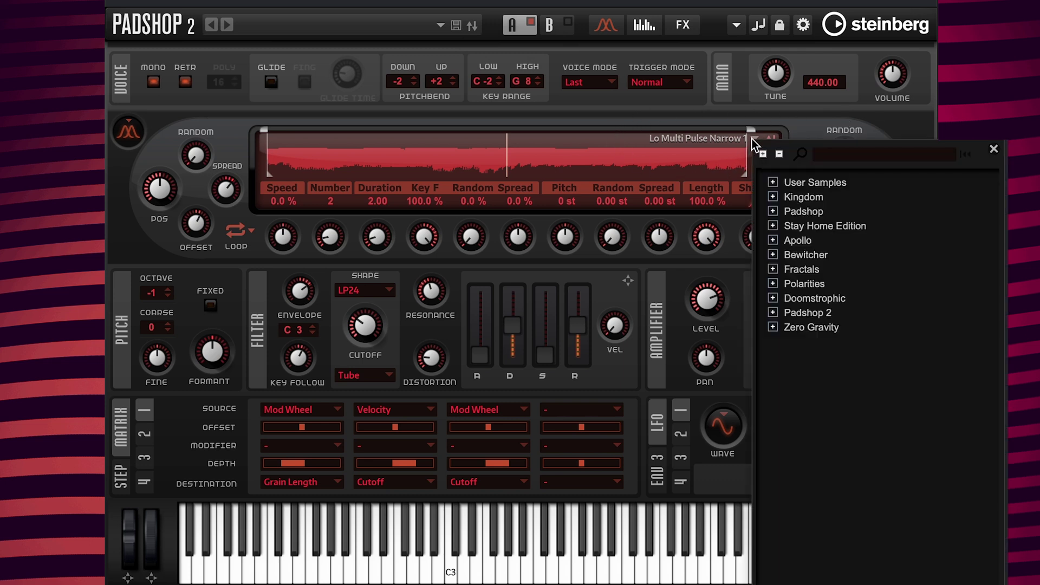
left_click(774, 313)
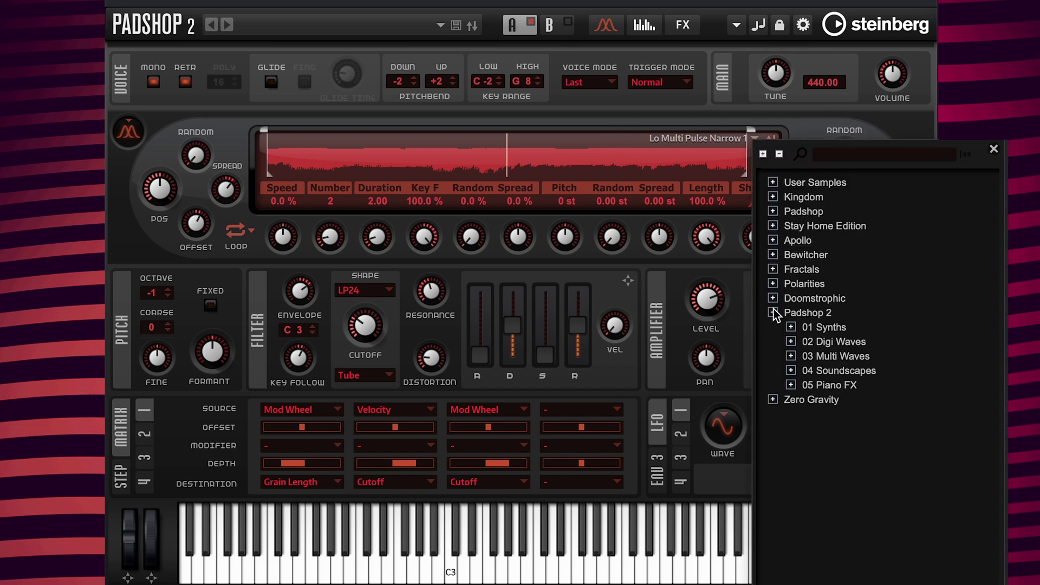
left_click(790, 356)
scroll(848, 441, "down", 5)
scroll(848, 441, "down", 7)
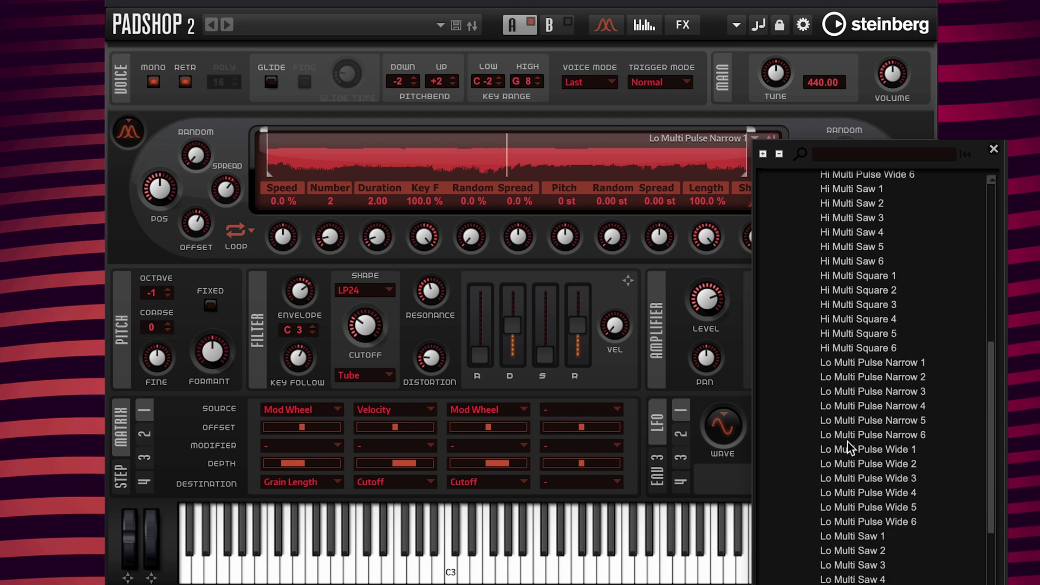
left_click(858, 555)
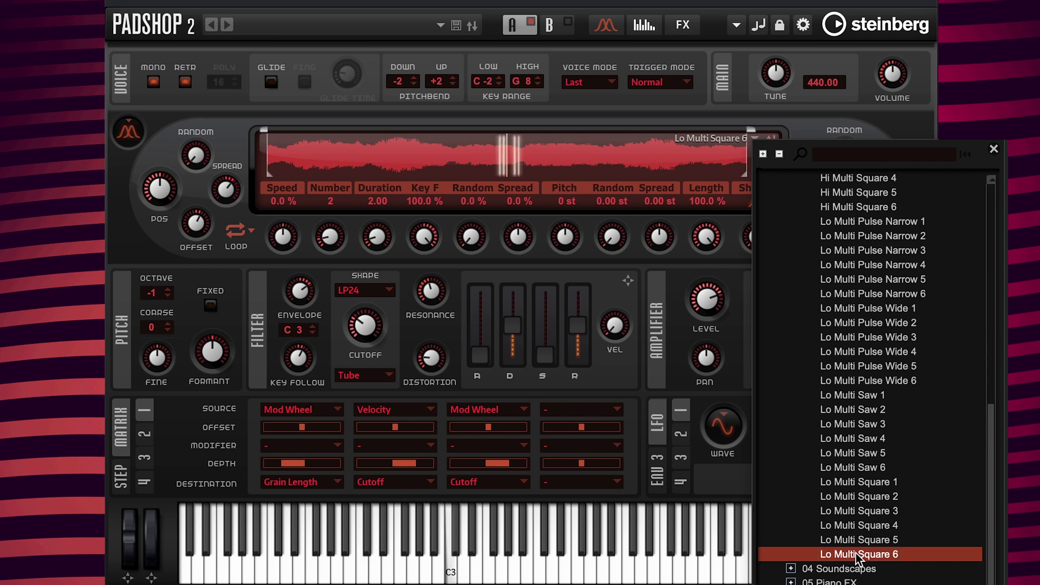
double_click(858, 555)
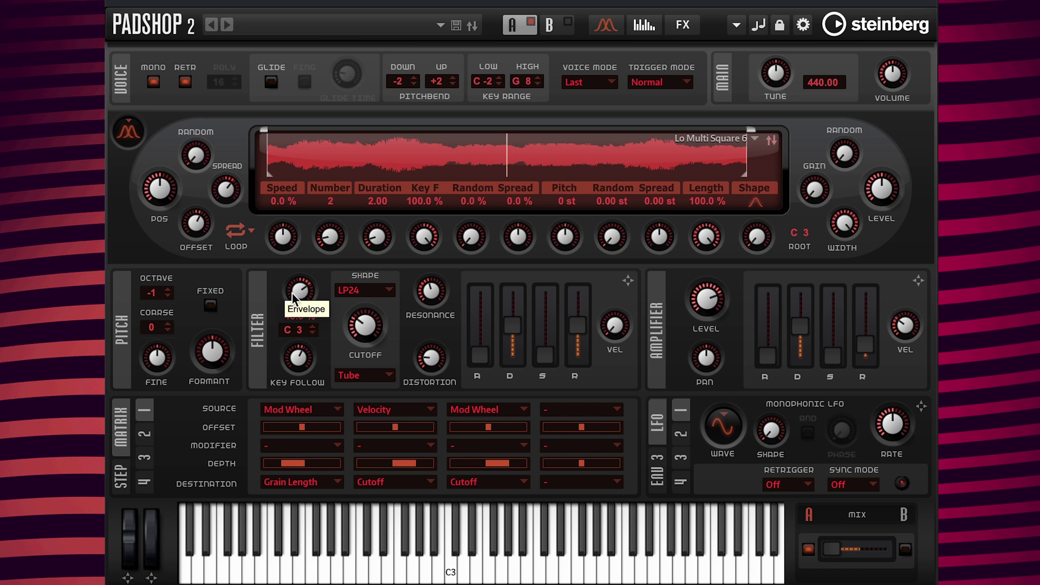
- Set the filter envelope amount to 48 % and the amplifier envelope's decay to 5000 ms
left_click_drag(290, 291, 291, 285)
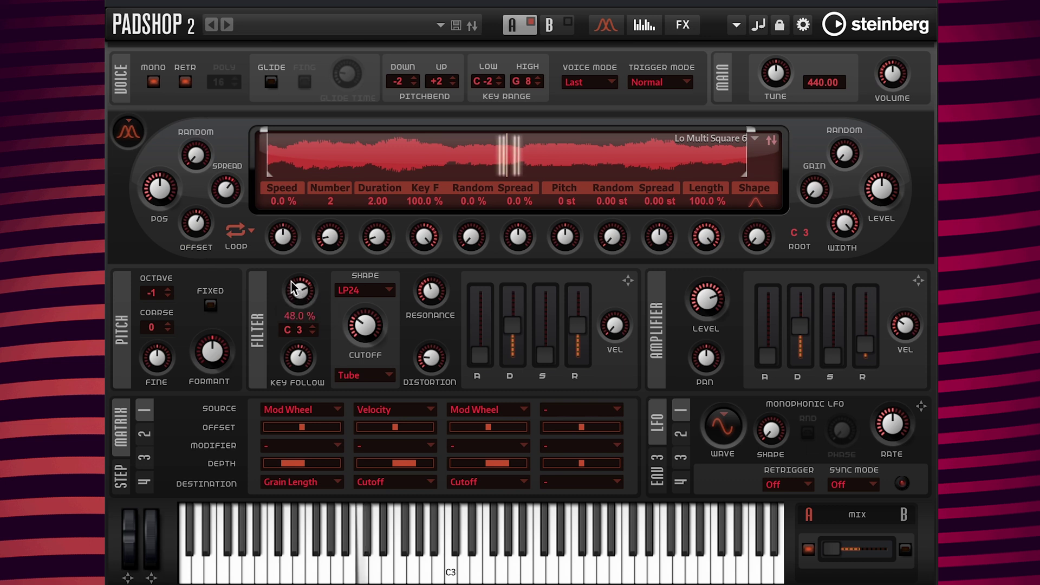
double_click(796, 376)
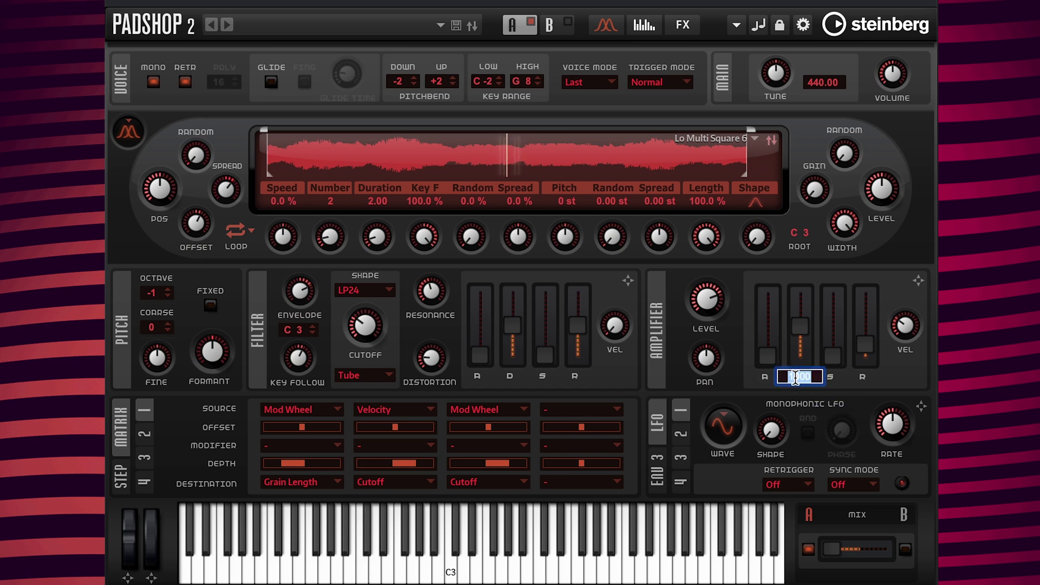
type("5000")
key("Return")
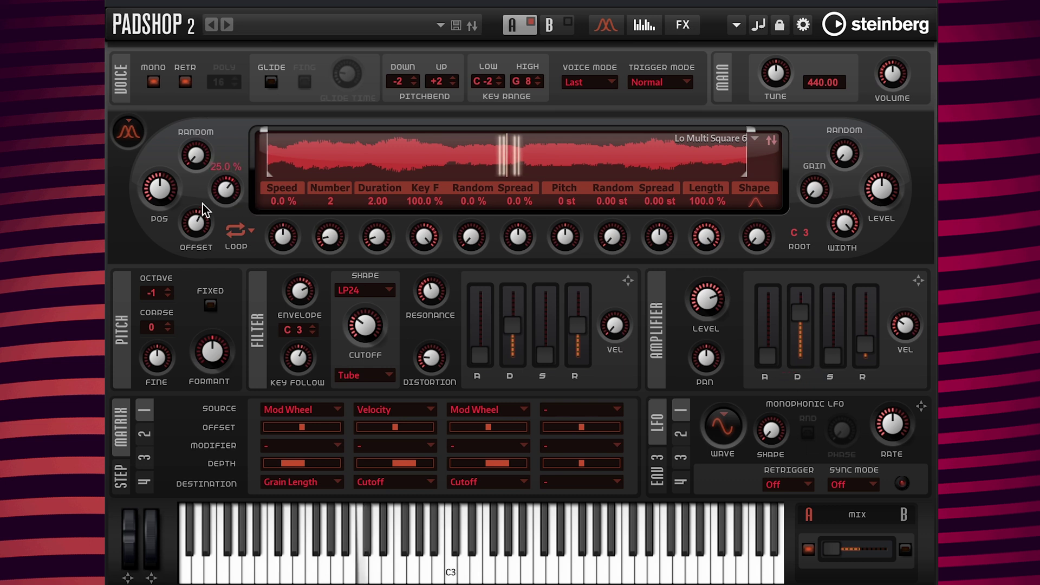
- Set the grain position offset to 40 % and the grain position to 26 %
mouse_move(200, 223)
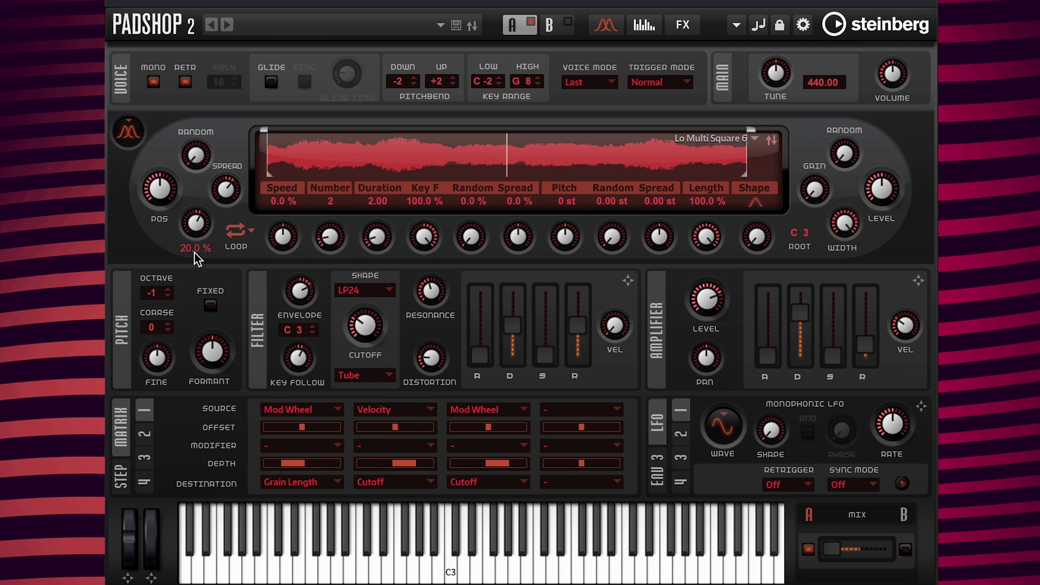
double_click(194, 250)
type("40")
key("Return")
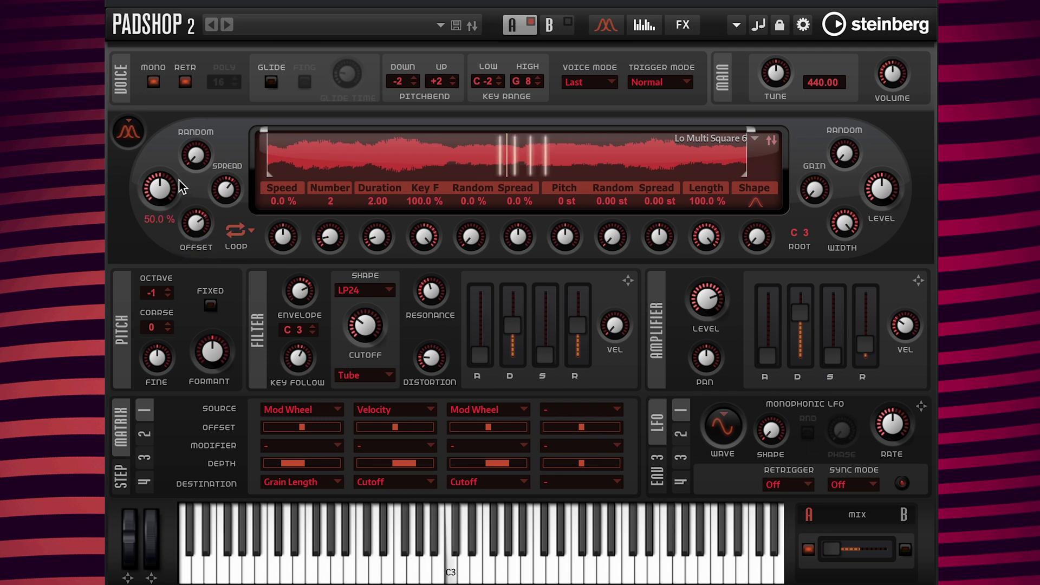
mouse_move(162, 187)
left_click_drag(163, 184, 159, 221)
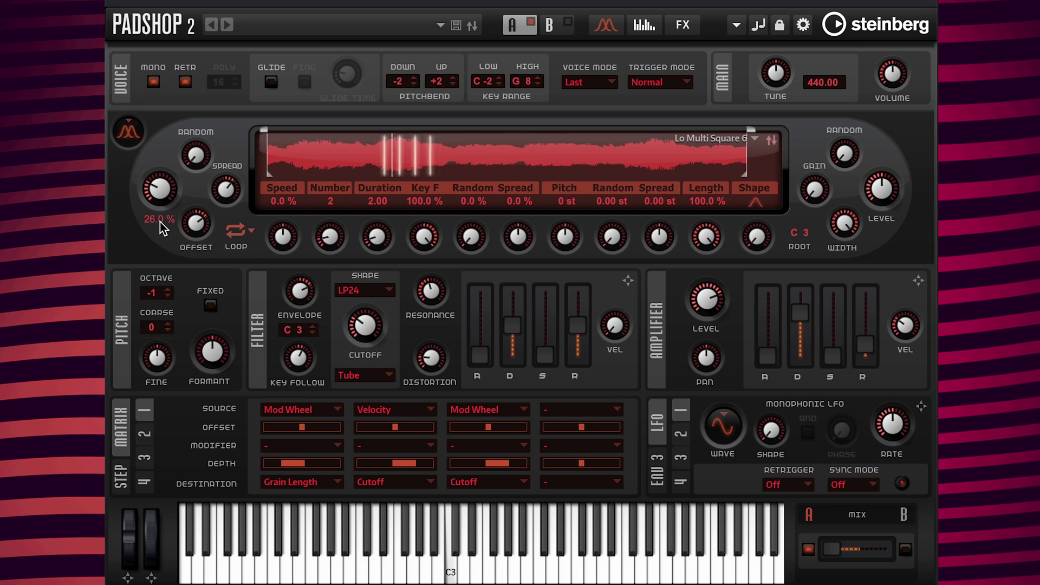
- Set the amplifier envelope's attack to 6 ms
double_click(762, 376)
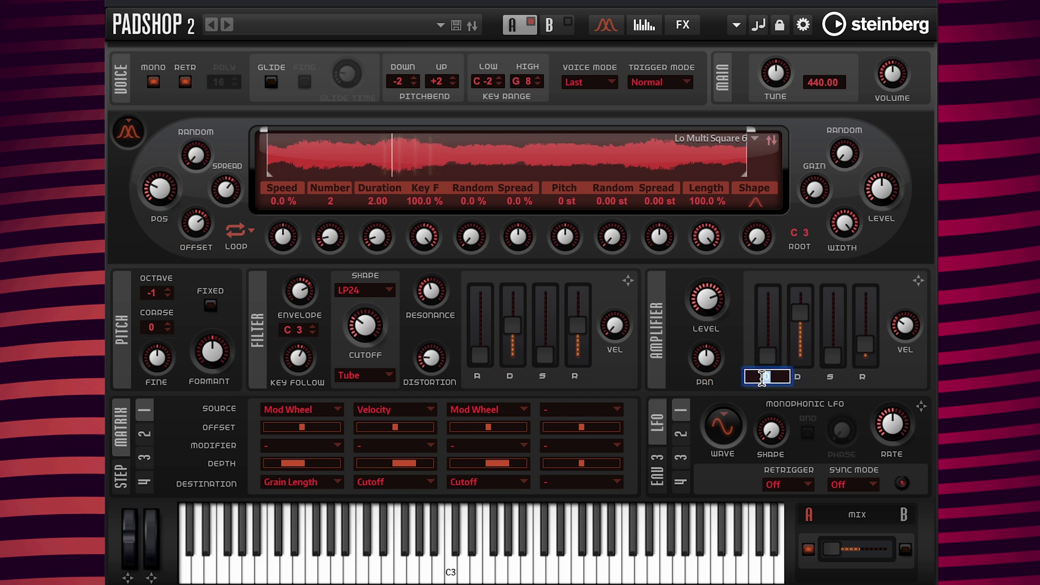
type("6")
key("Return")
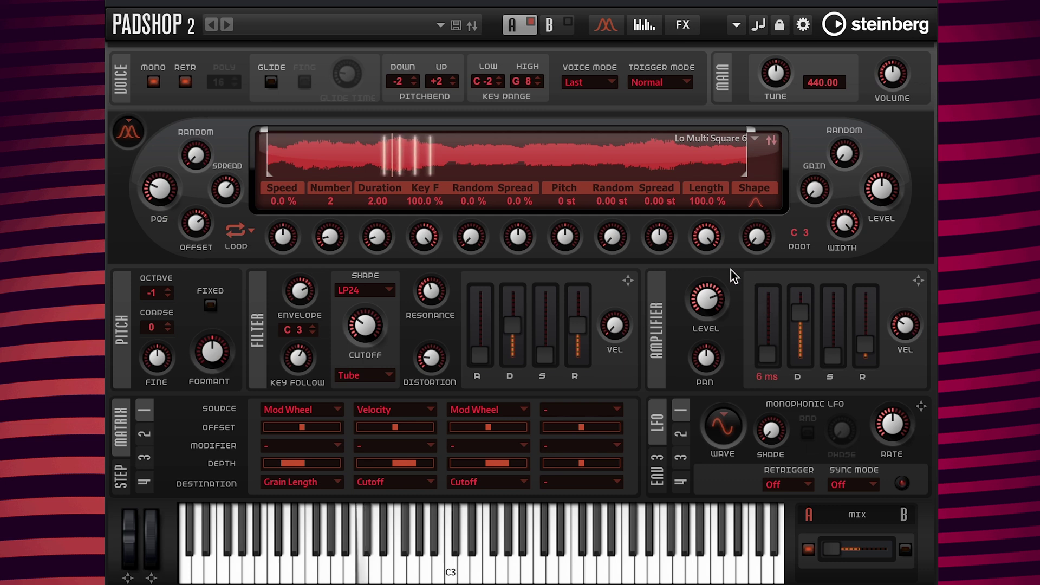
- Set the filter cutoff to 60
double_click(359, 324)
type("6")
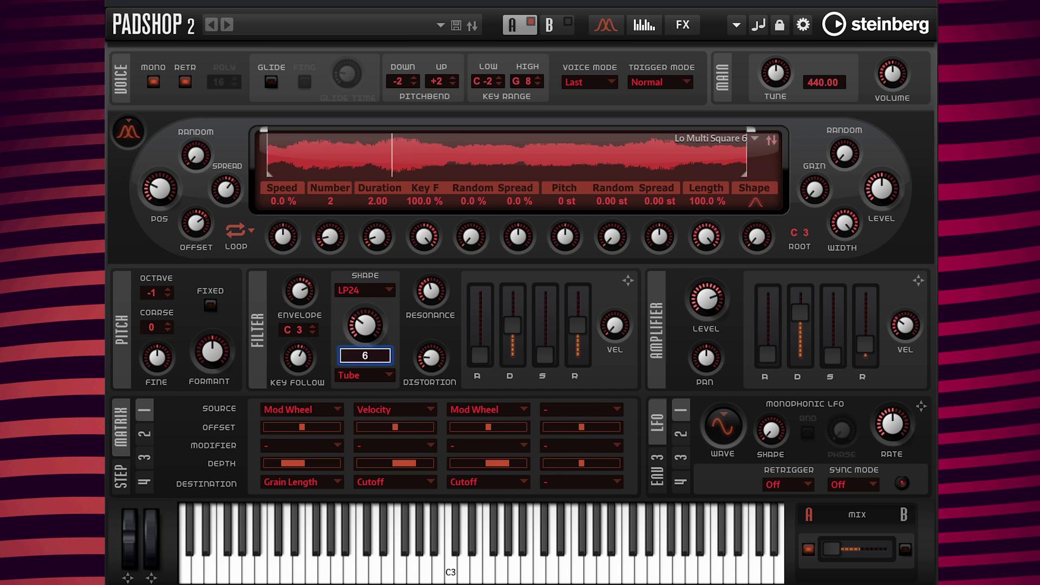
type("0")
key("Return")
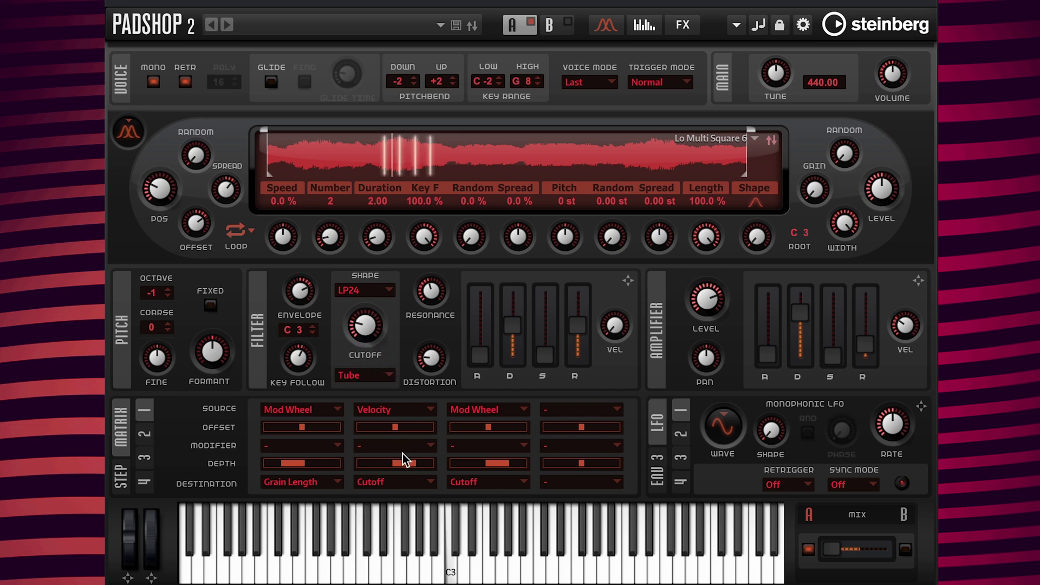
- Raise the velocity-to-cutoff depth to about 70 % of its range and set the mod wheel's grain length depth to -90
left_click_drag(414, 460, 422, 467)
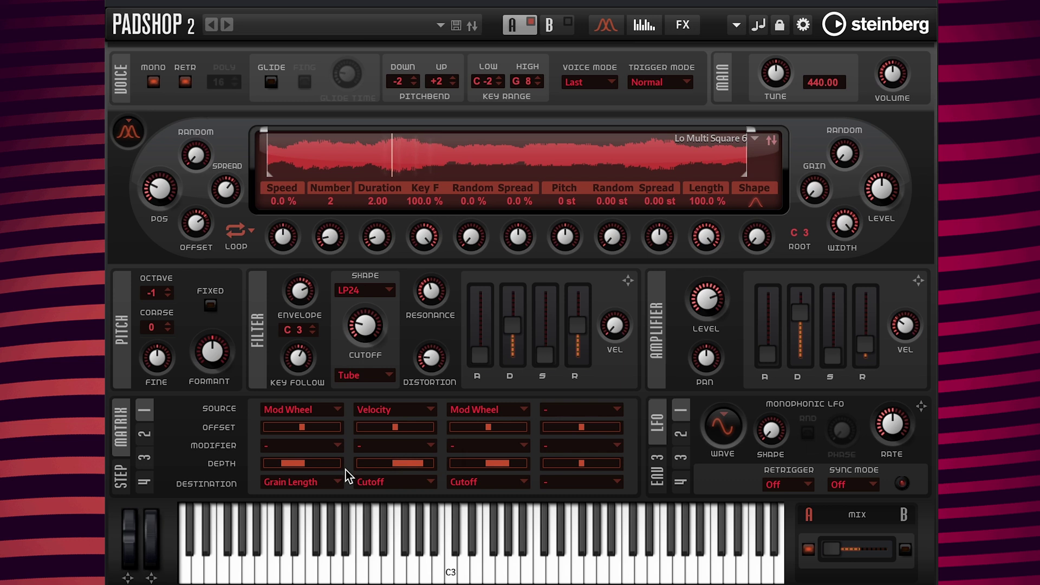
left_click(277, 463)
left_click_drag(277, 463, 268, 466)
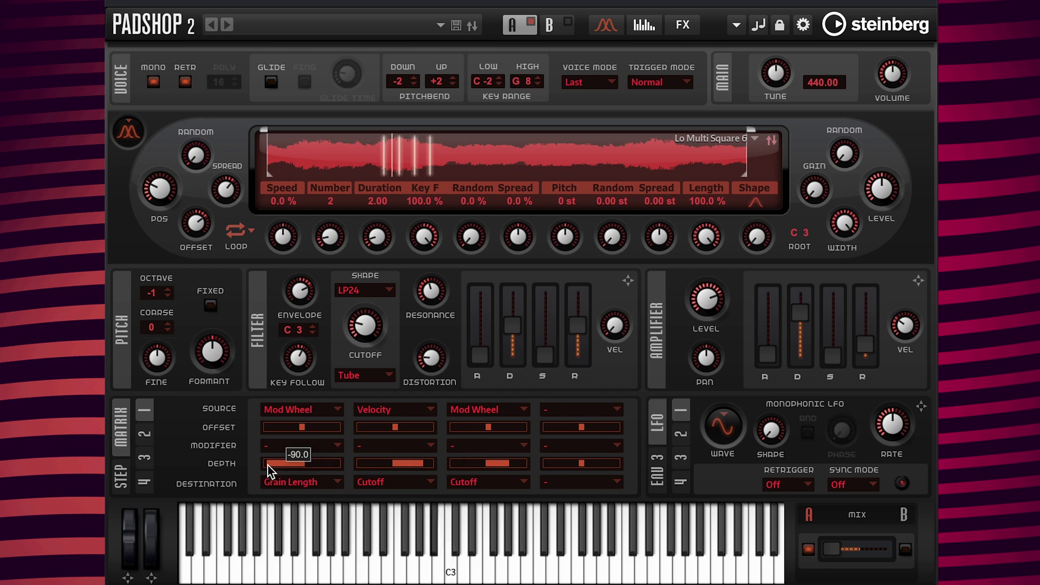